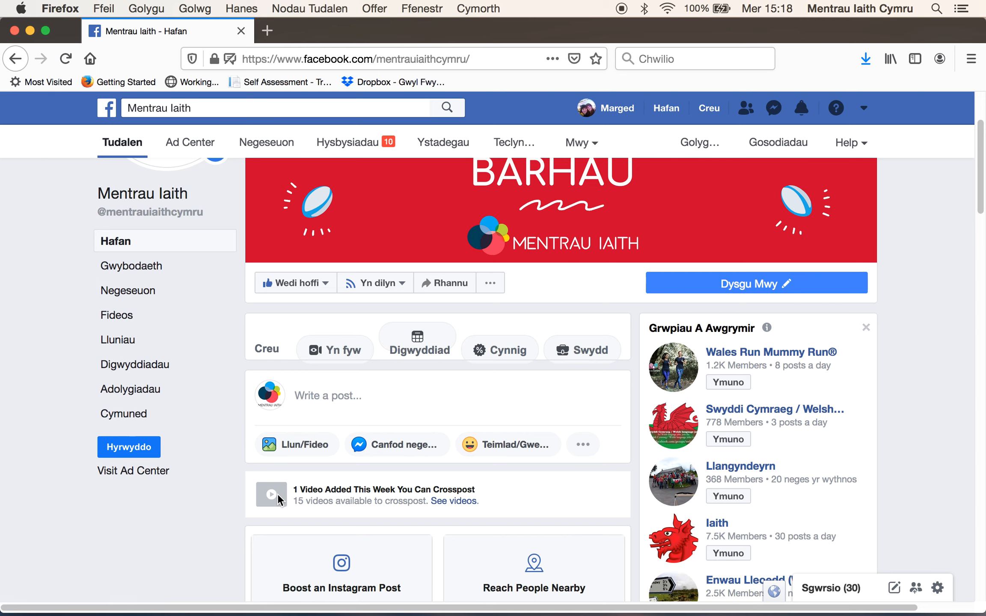
- Open the Crossposting settings of the Mentrau Iaith Page
scroll(508, 487, "down", 1)
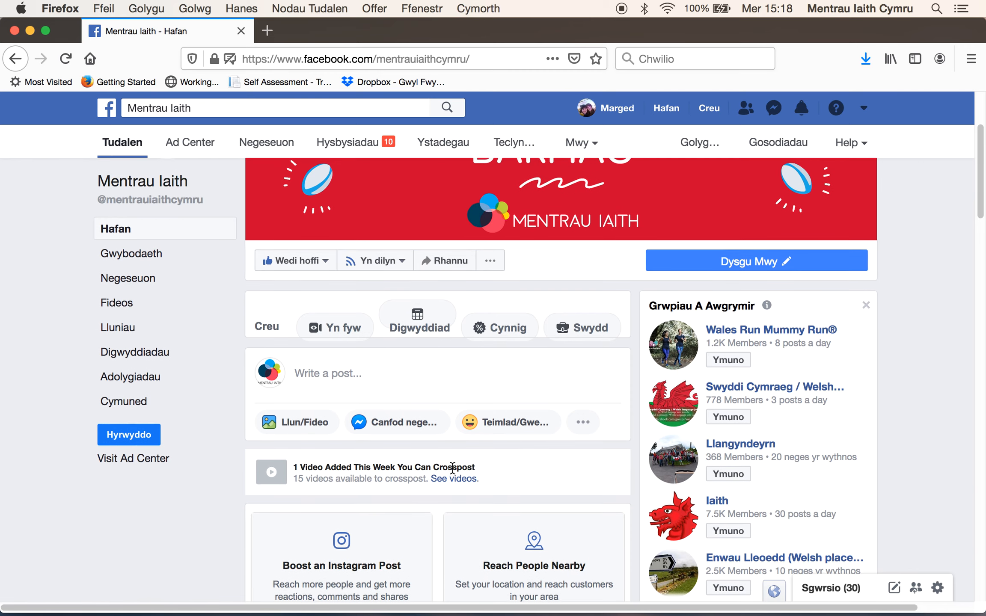
scroll(457, 483, "up", 3)
scroll(412, 537, "up", 5)
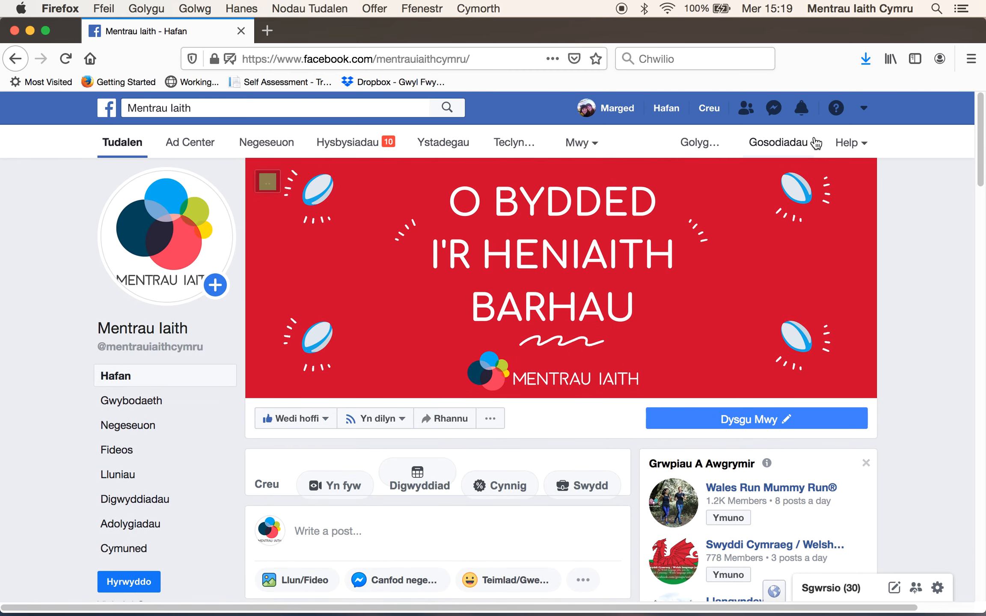
left_click(780, 144)
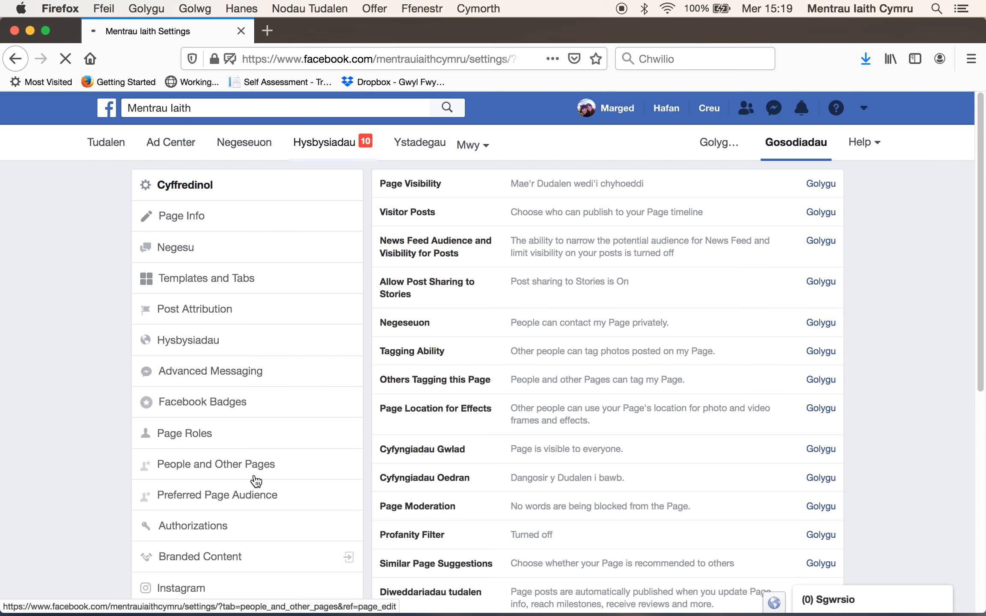
scroll(255, 481, "down", 3)
left_click(255, 535)
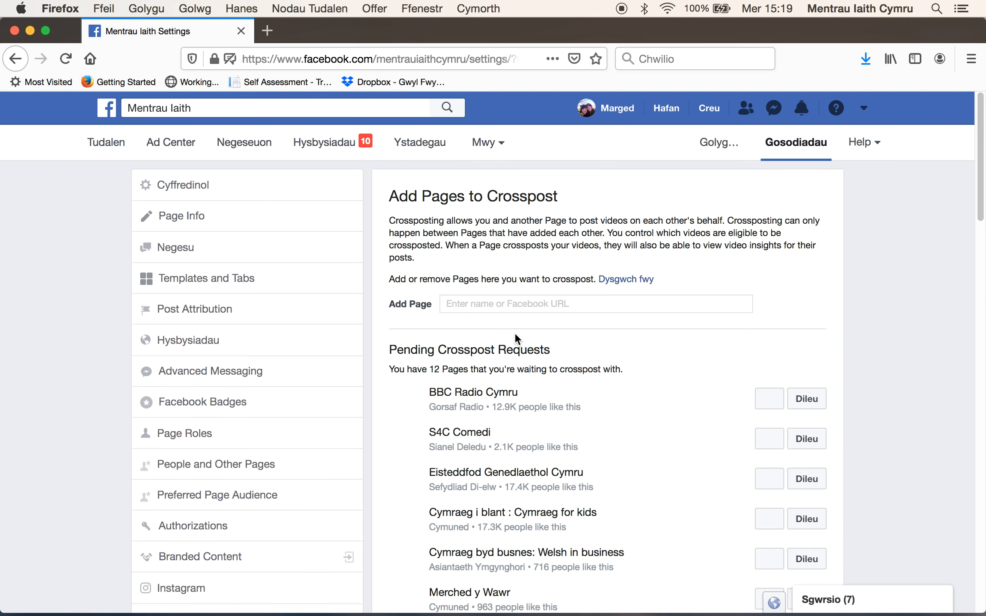
- Look through the pending crosspost requests and the Pages already added for crossposting
scroll(516, 279, "down", 3)
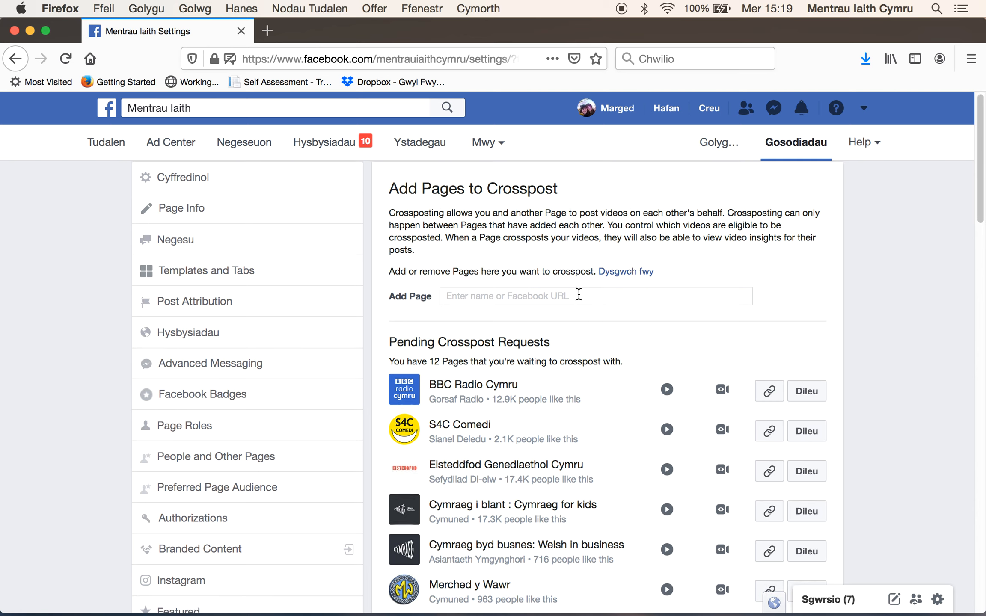
scroll(459, 306, "down", 8)
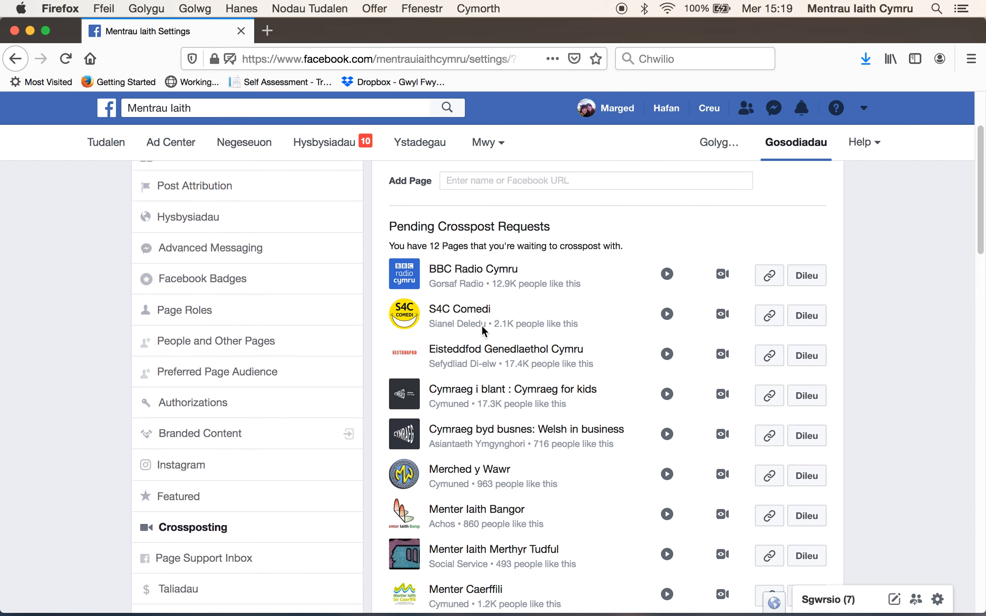
scroll(519, 327, "down", 5)
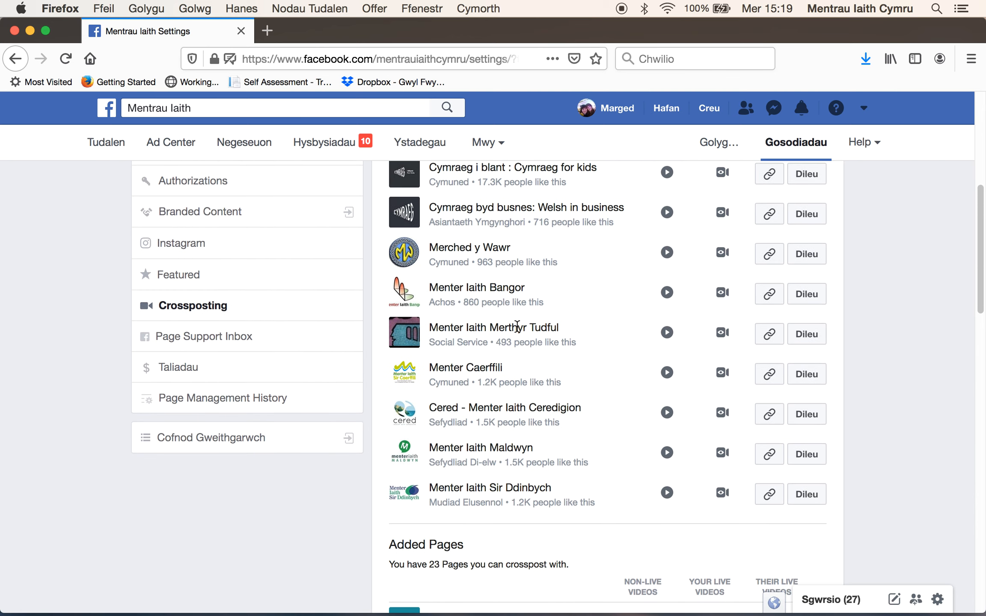
scroll(528, 345, "down", 5)
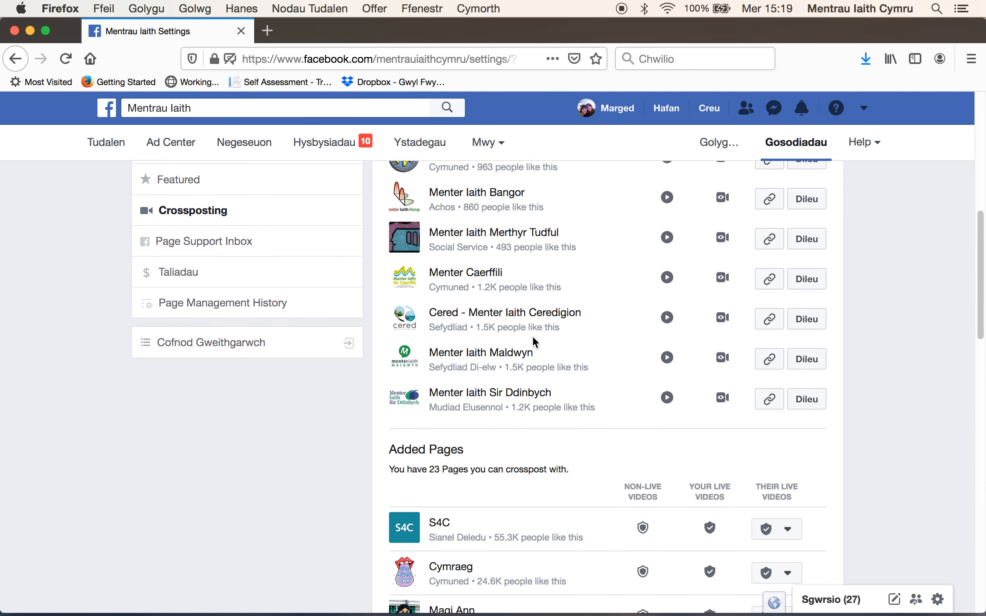
scroll(530, 334, "up", 15)
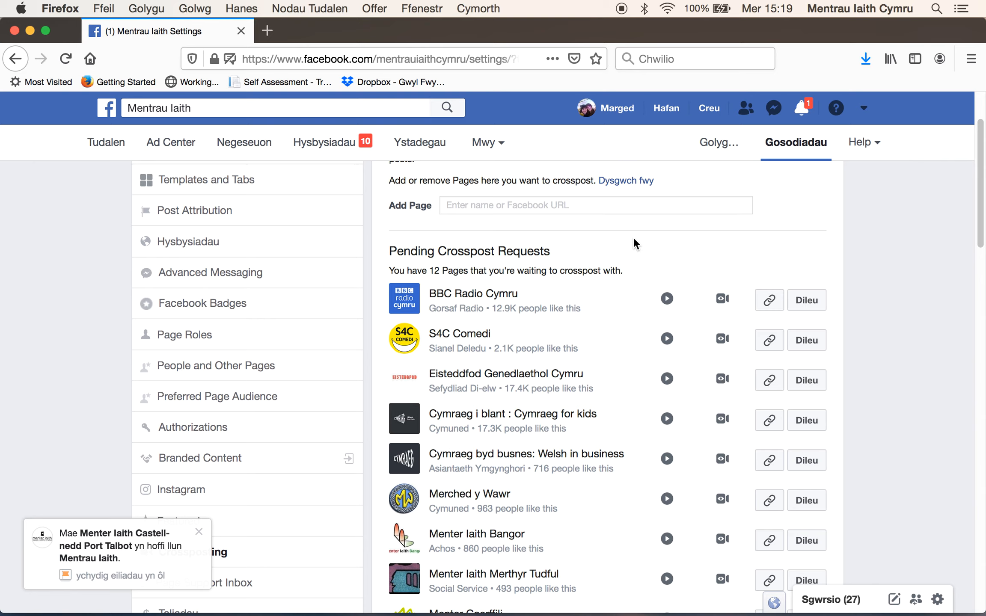
scroll(633, 239, "down", 5)
scroll(630, 278, "down", 7)
scroll(604, 248, "up", 15)
scroll(446, 435, "down", 5)
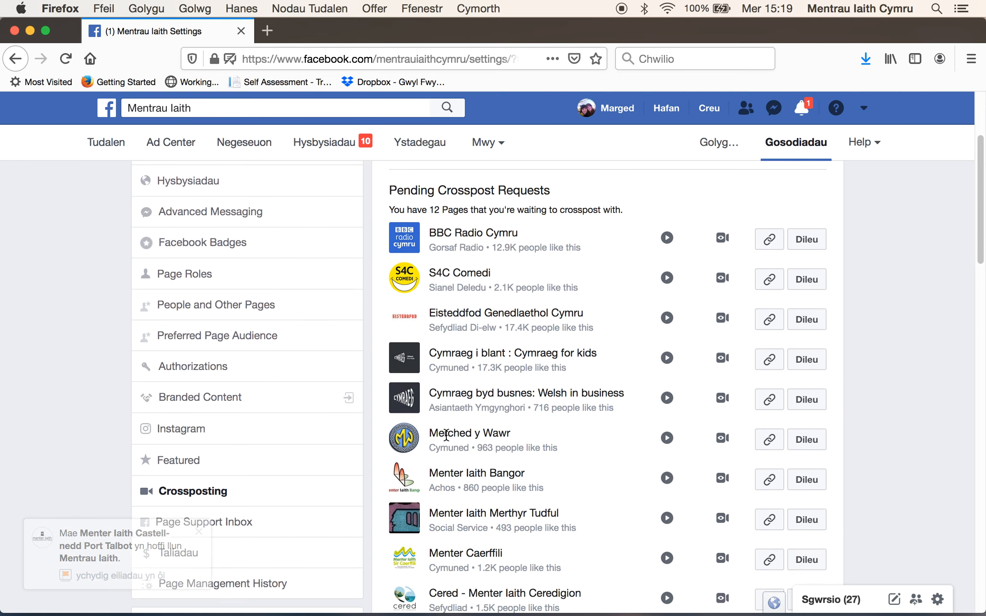
scroll(446, 436, "down", 16)
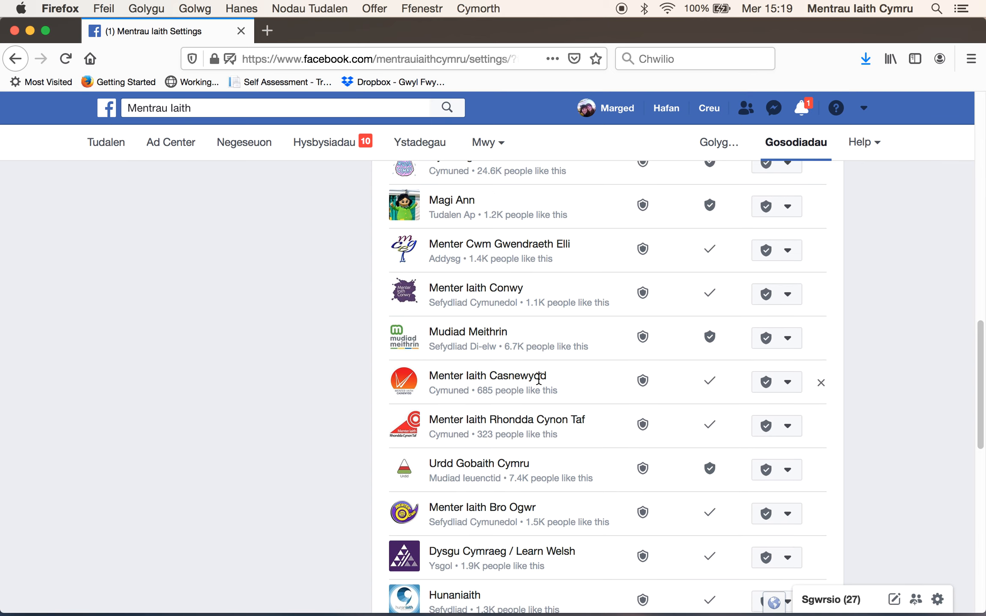
scroll(538, 379, "down", 5)
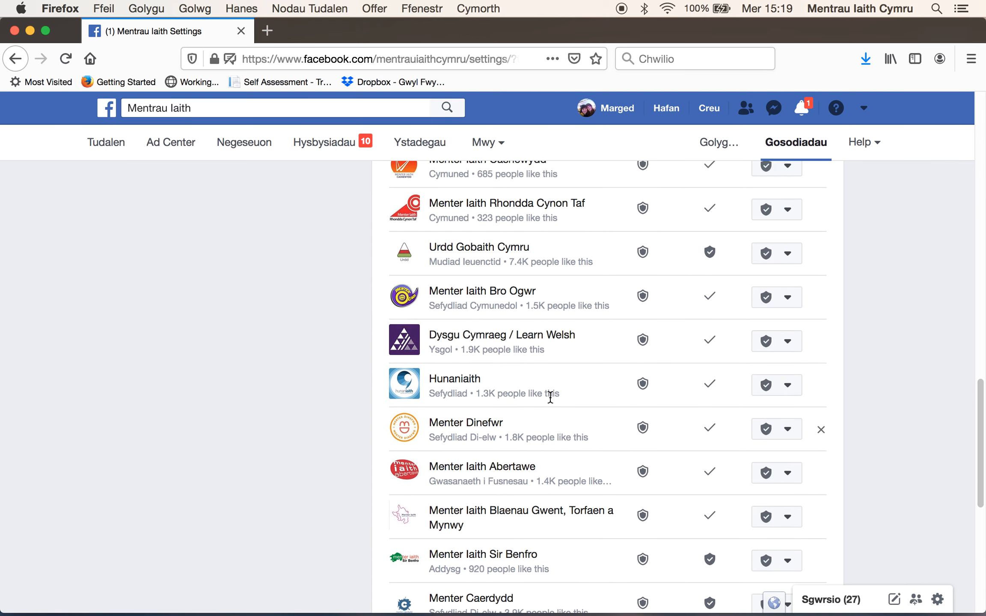
scroll(549, 397, "up", 18)
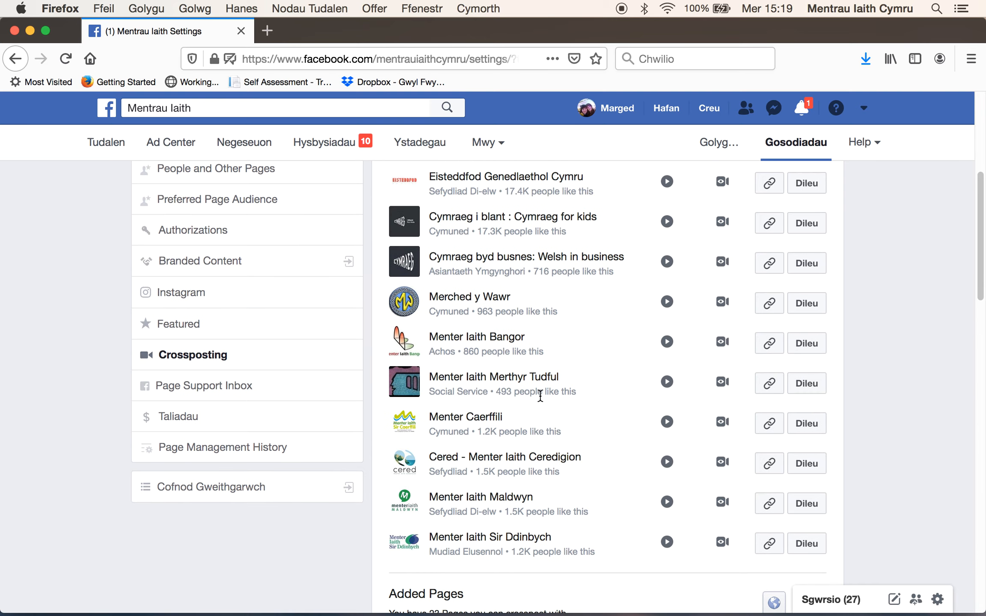
- Try to find a Page to add for crossposting by searching for "wcva"
scroll(540, 396, "up", 7)
left_click(537, 303)
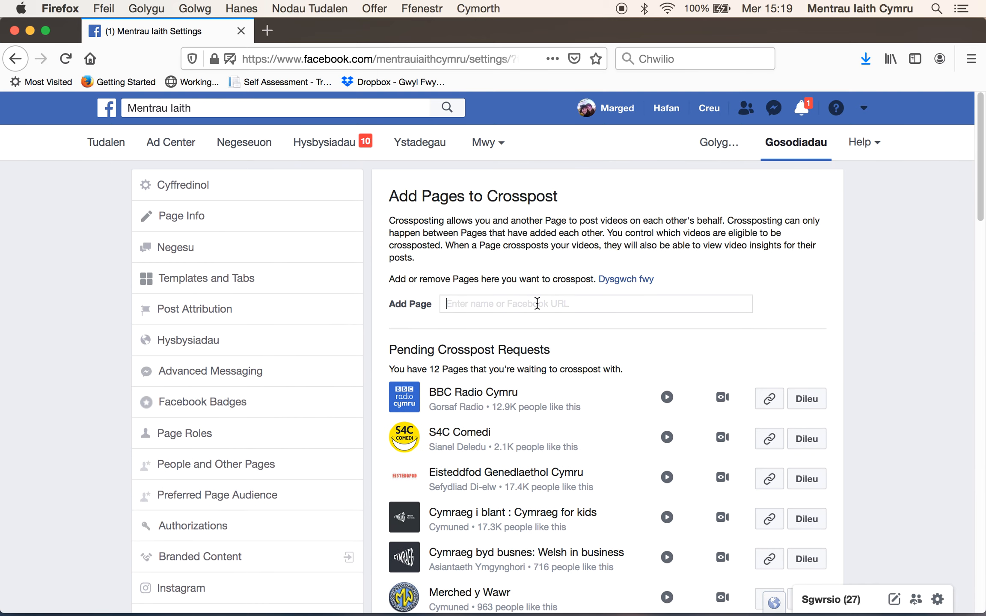
type("wcva")
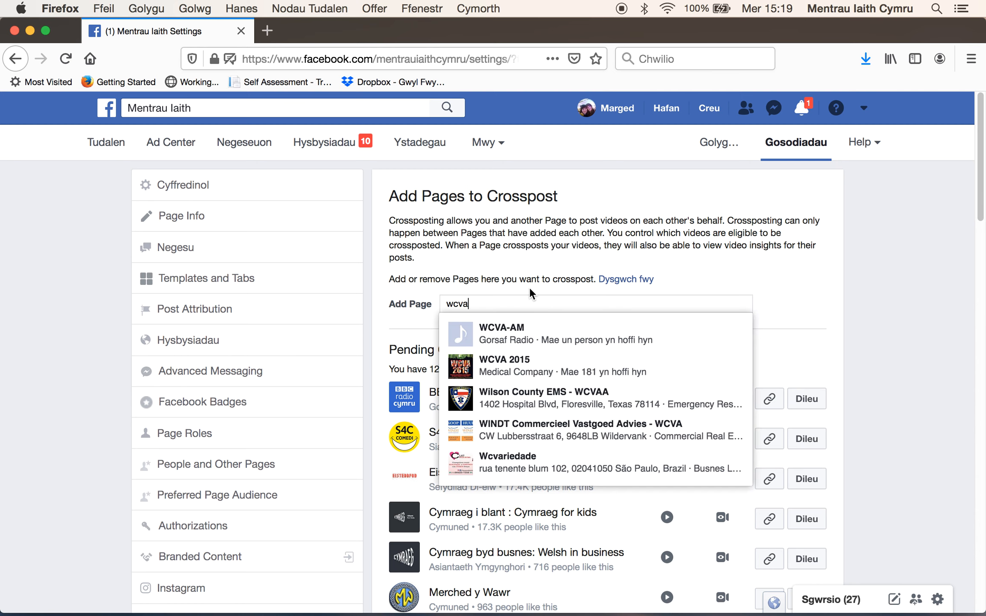
key("BackSpace")
key("BackSpace")
key("BackSpace")
key("BackSpace")
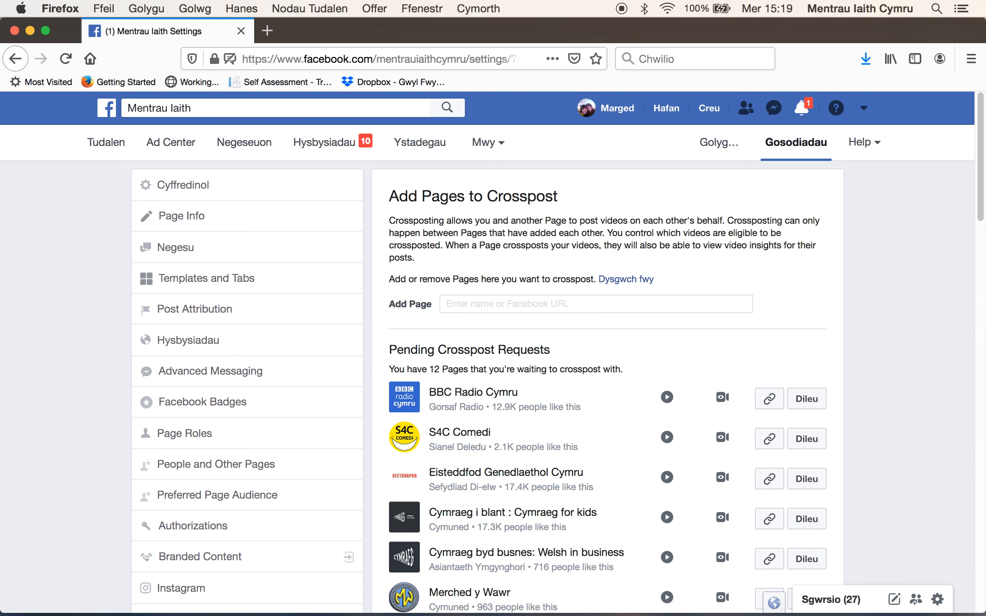
- Try to find a Page to add for crossposting by searching for "cyngor gwei"
type("cyngor gwei")
key("BackSpace")
key("BackSpace")
key("BackSpace")
key("BackSpace")
key("BackSpace")
key("BackSpace")
key("BackSpace")
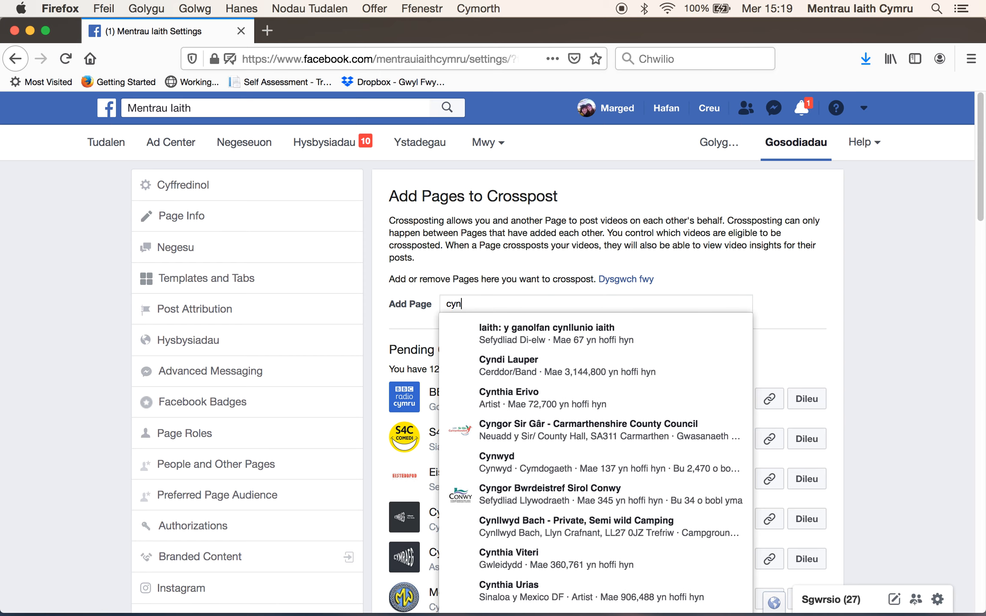
key("BackSpace")
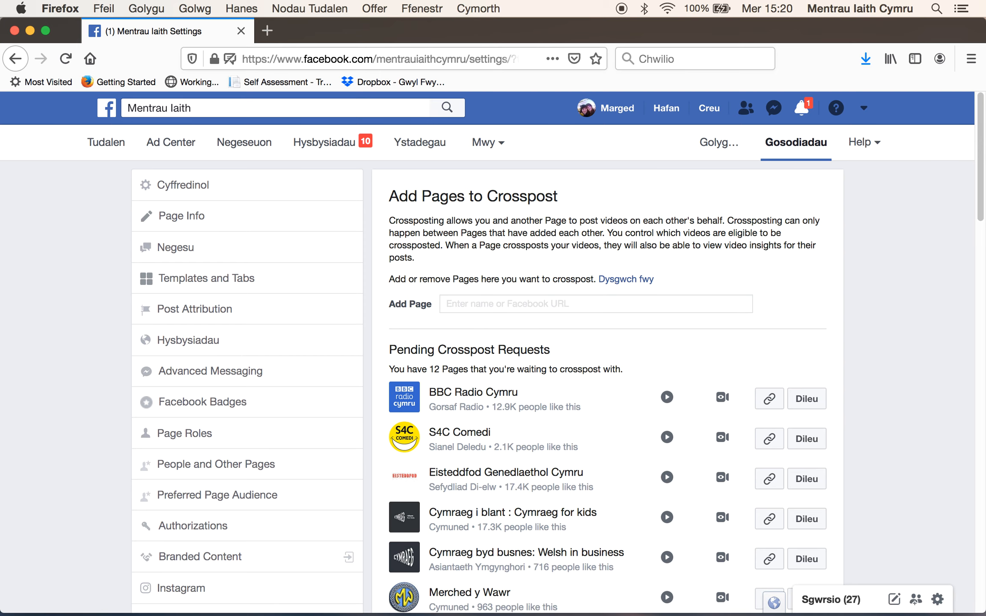
- Request a crossposting relationship with Mudiadau Dathlu'r Gymraeg, requiring approval of its live videos, and copy the confirmation link for its admin
type("mudiadau")
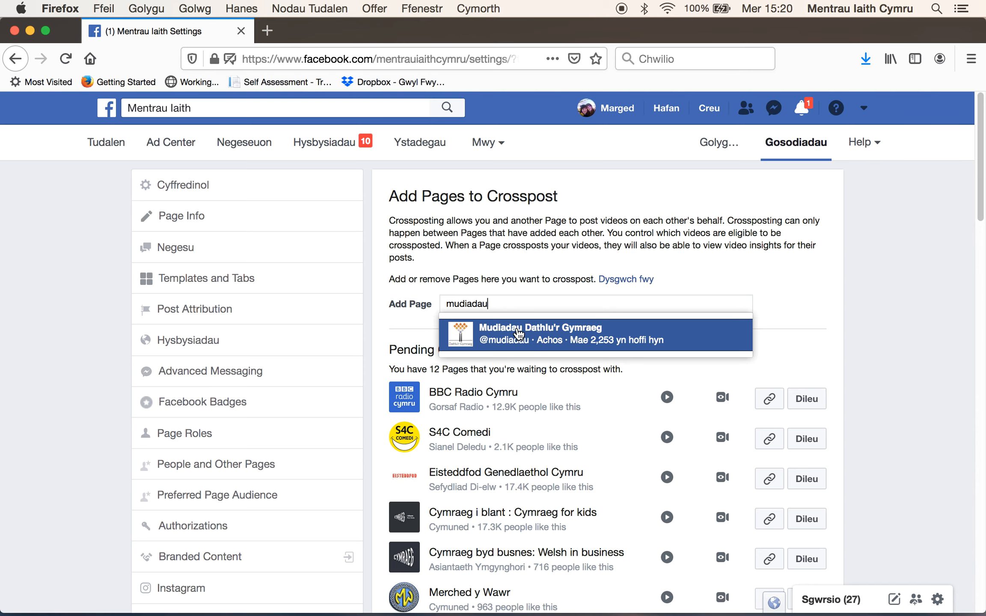
left_click(519, 334)
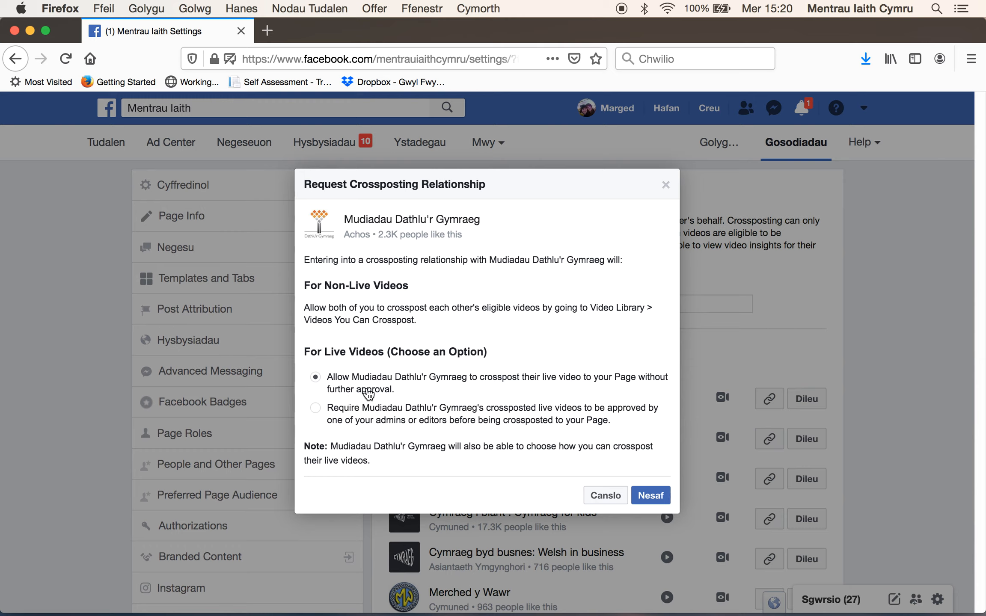
left_click(321, 411)
left_click(648, 495)
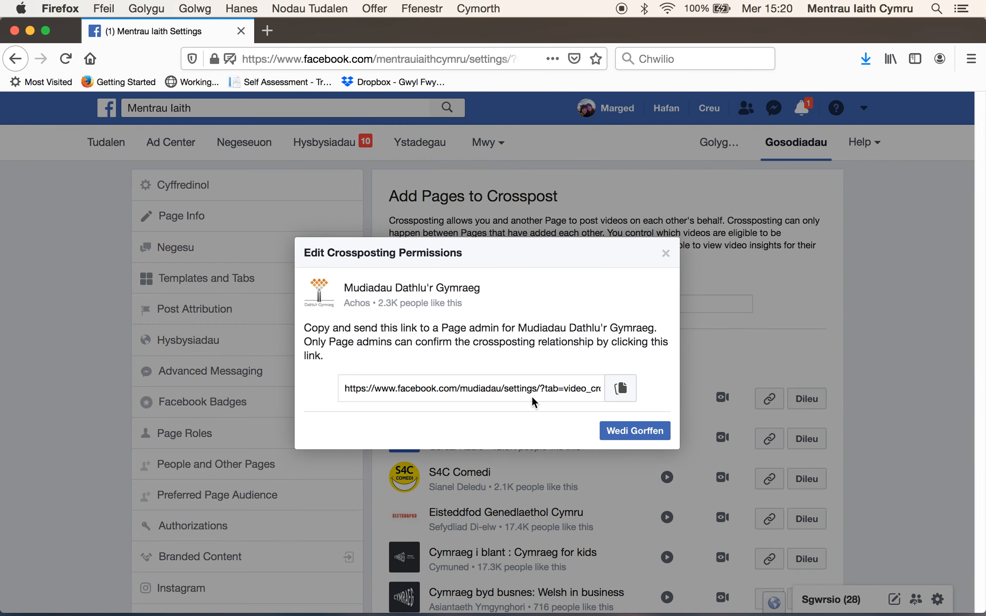
left_click(627, 397)
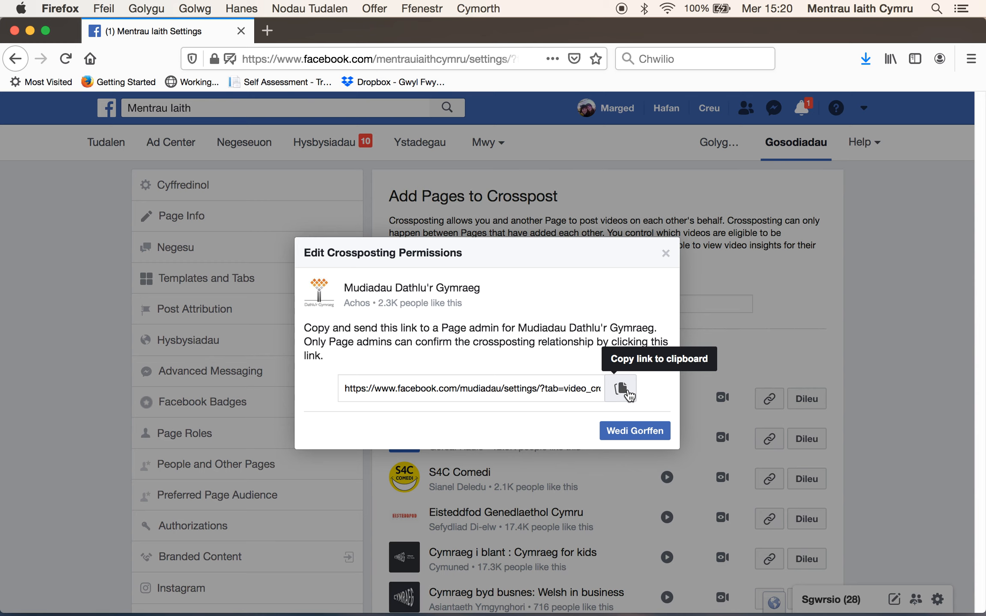
left_click(646, 432)
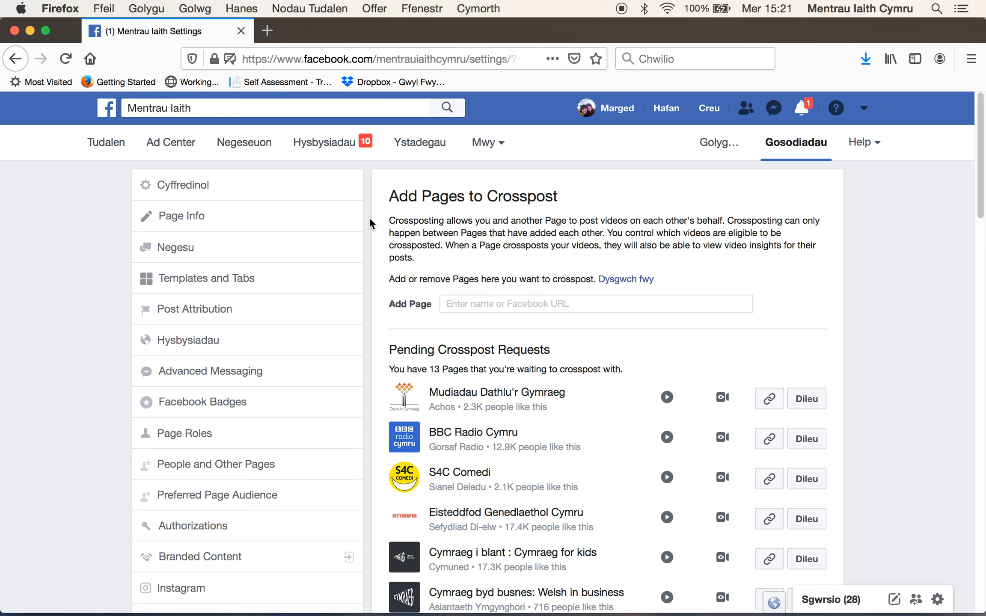
- Open the Page's Fideos section and go through the playlists to the Digwyddiad / Events group
left_click(116, 152)
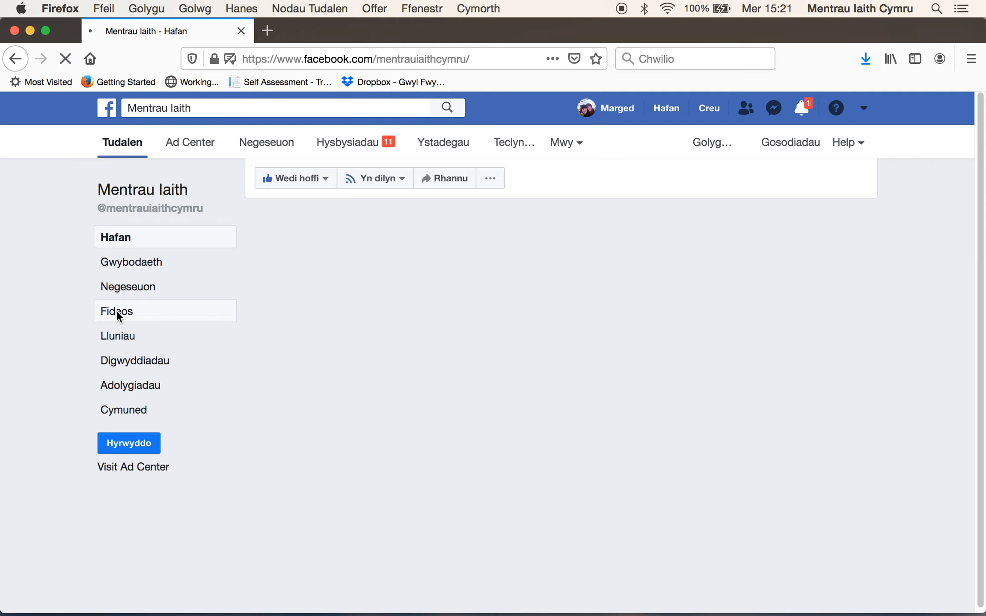
left_click(116, 311)
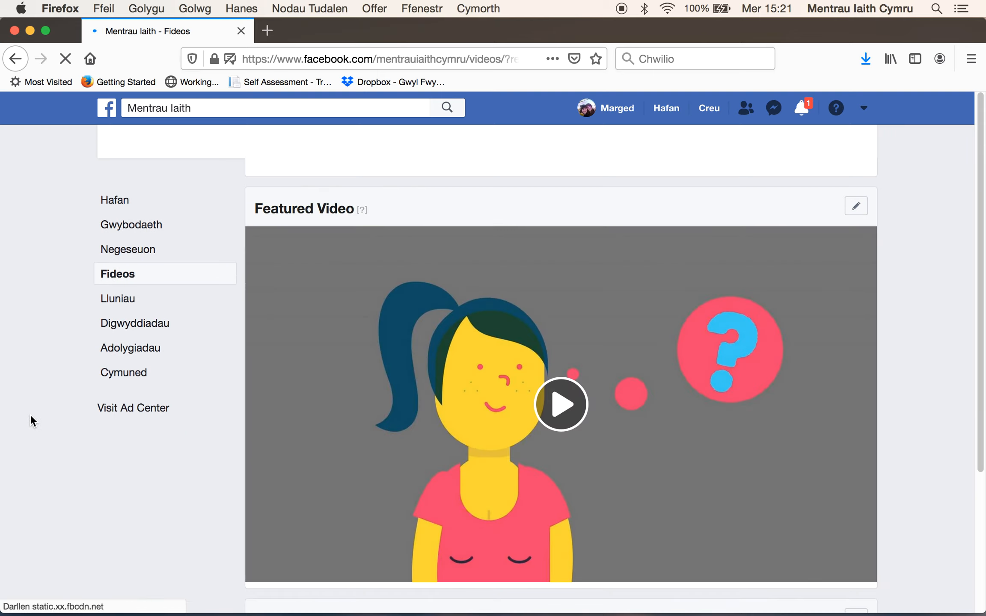
scroll(884, 362, "down", 5)
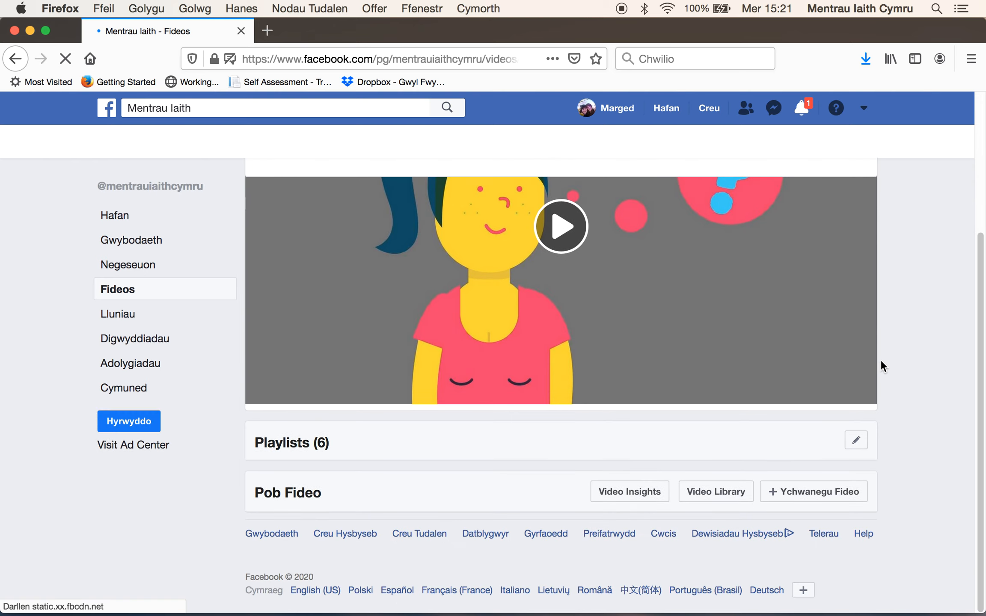
scroll(892, 360, "up", 6)
scroll(900, 356, "down", 8)
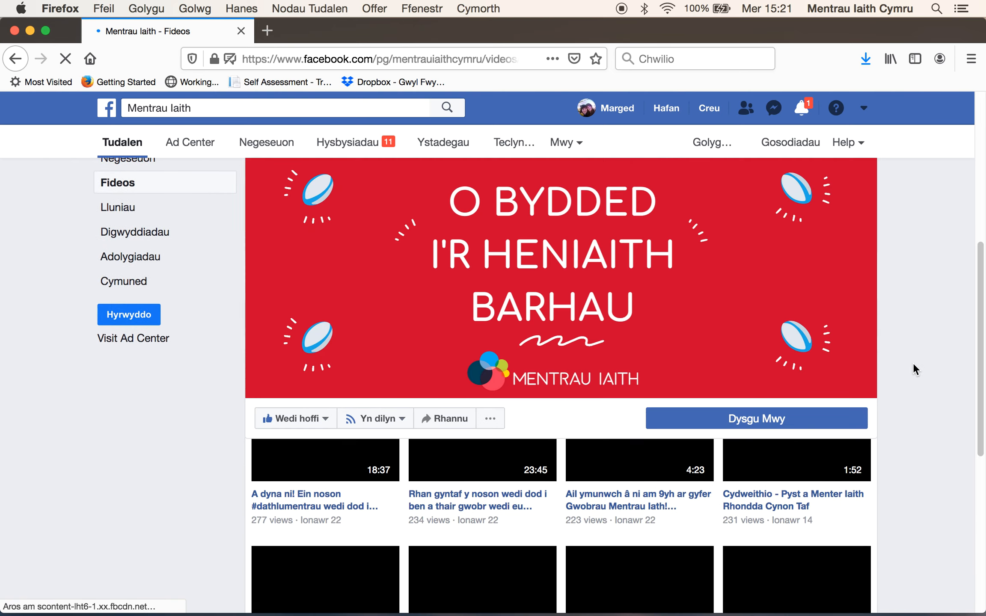
scroll(914, 364, "down", 8)
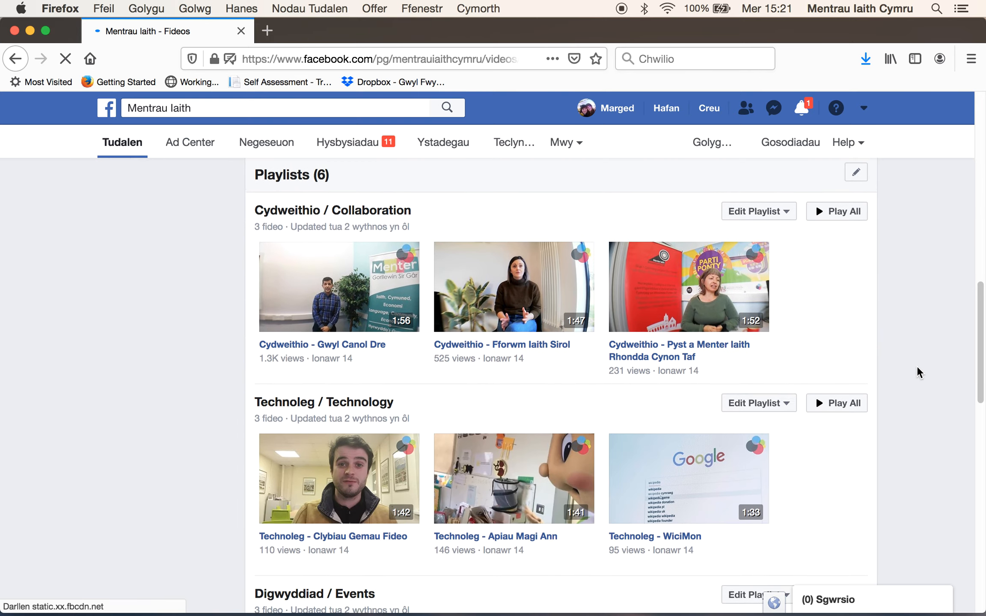
scroll(919, 367, "down", 8)
scroll(925, 366, "up", 9)
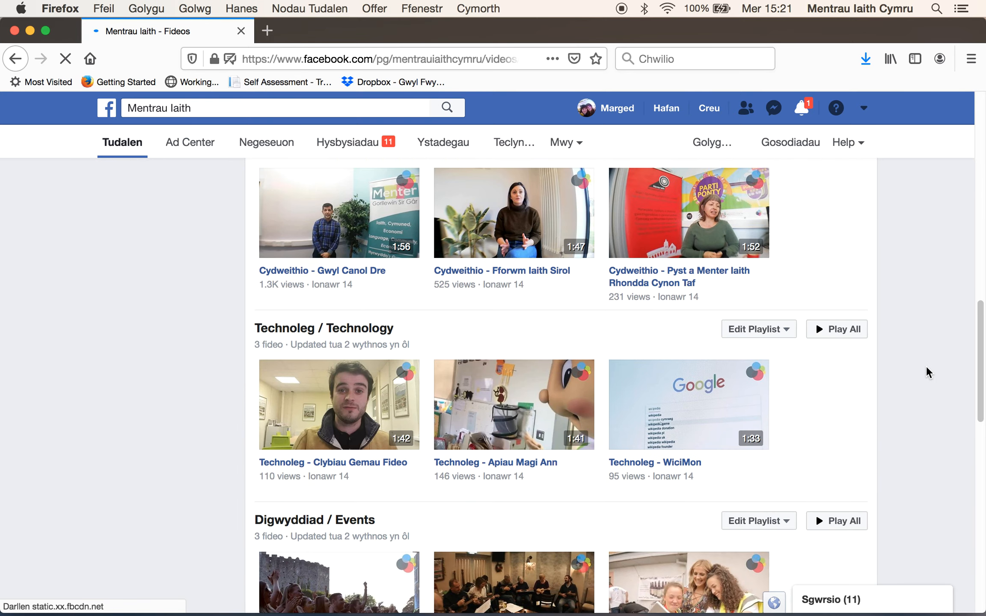
scroll(926, 367, "up", 7)
scroll(926, 366, "down", 3)
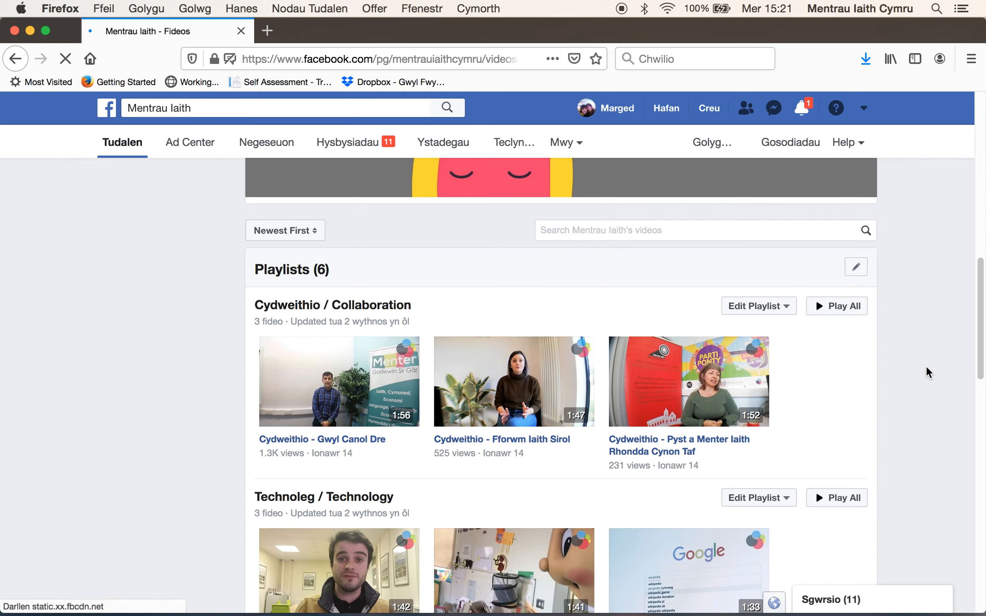
scroll(926, 366, "down", 8)
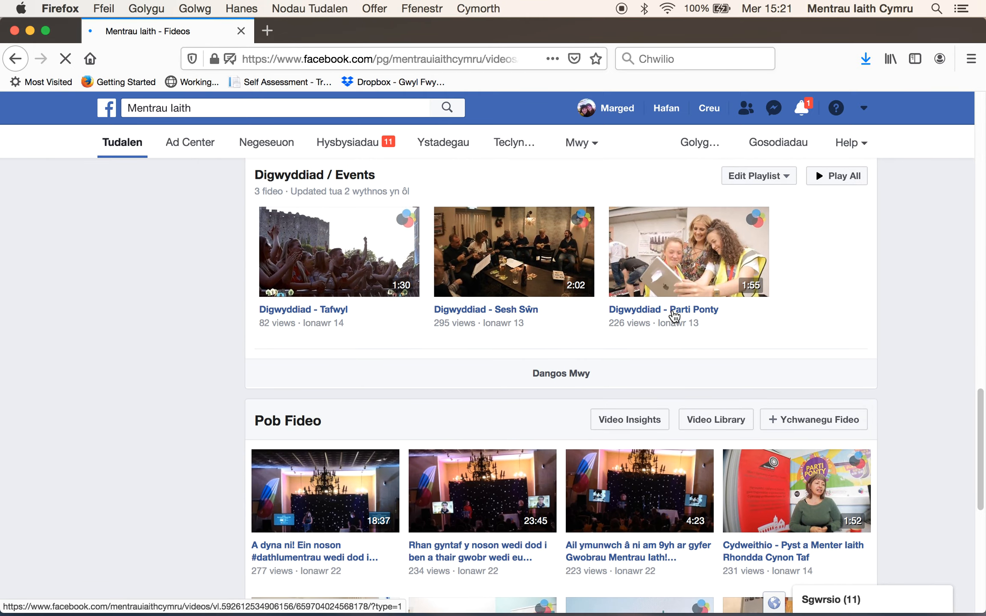
- Open the Digwyddiad - Parti Ponty video, pause its playback and bring up its editing dialog
left_click(674, 316)
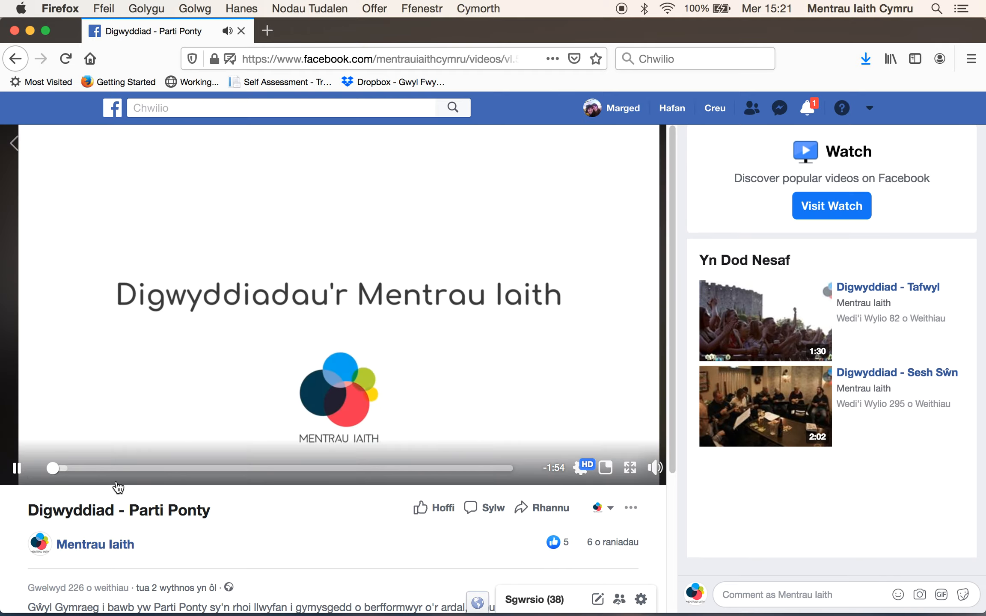
left_click(17, 468)
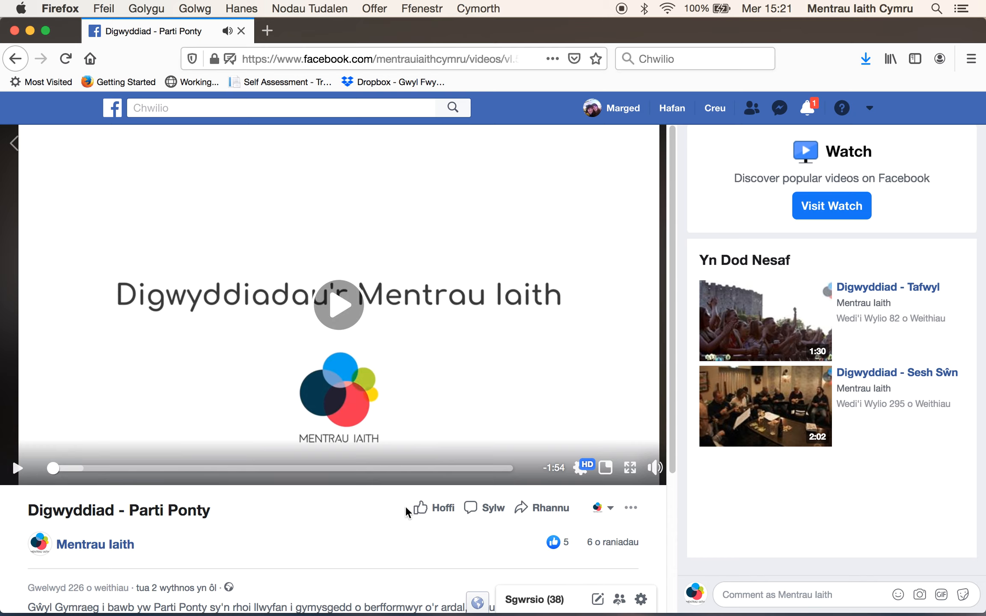
left_click(633, 510)
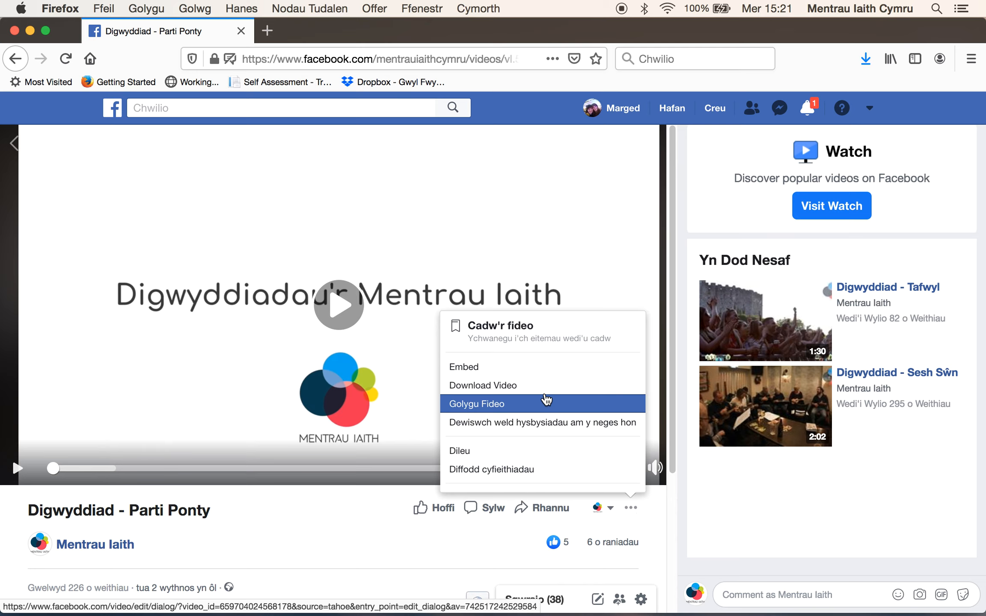
left_click(539, 403)
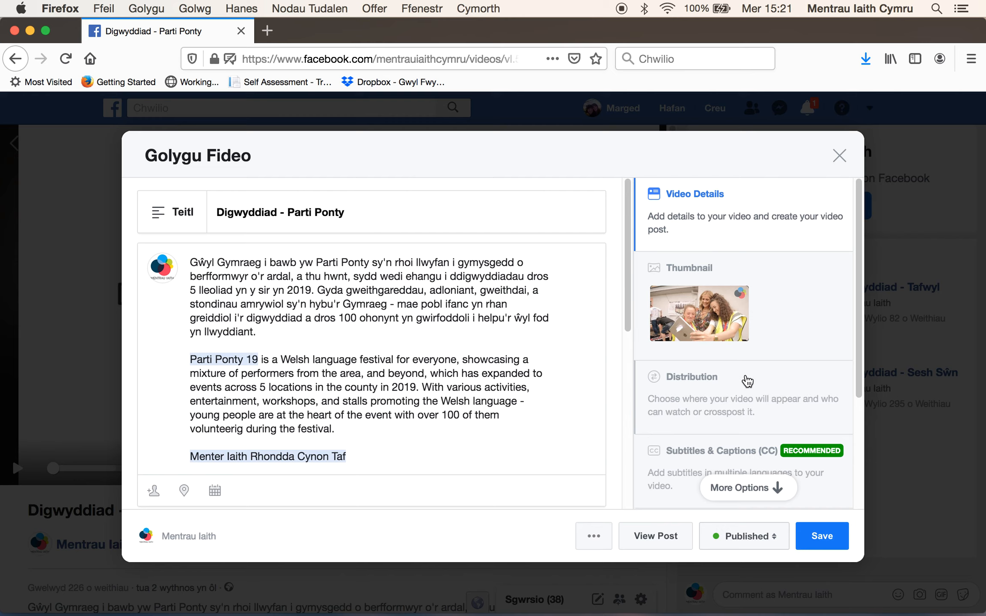
- Examine the full list of Pages the video is made available to in its distribution settings, and save the video
left_click(746, 381)
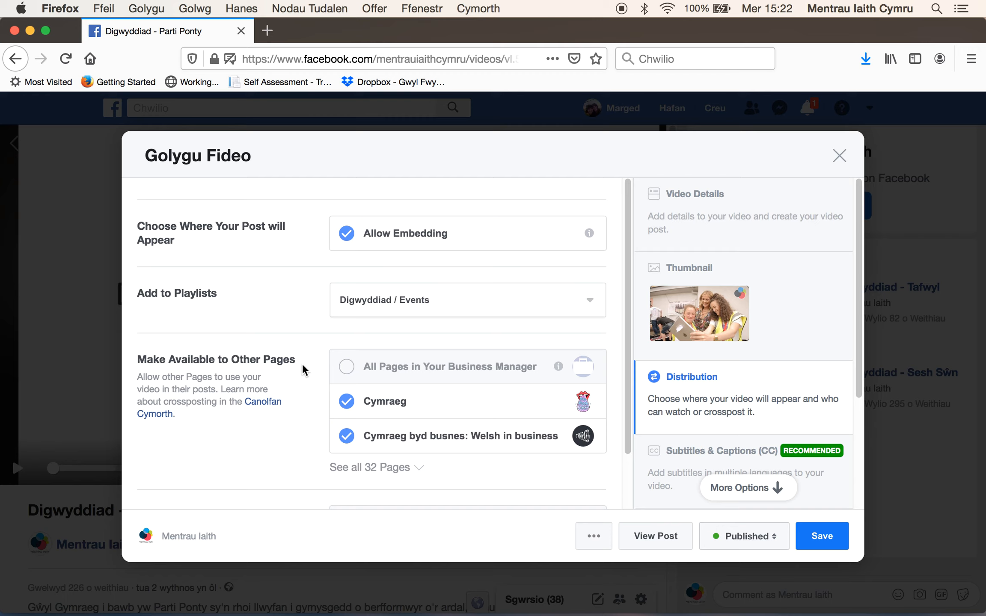
scroll(302, 369, "down", 2)
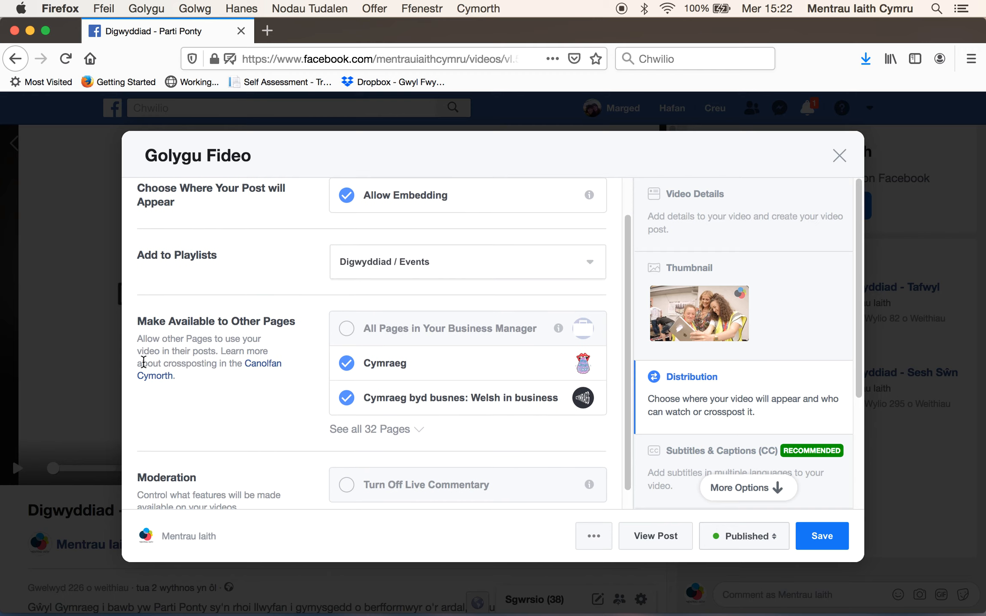
left_click(415, 432)
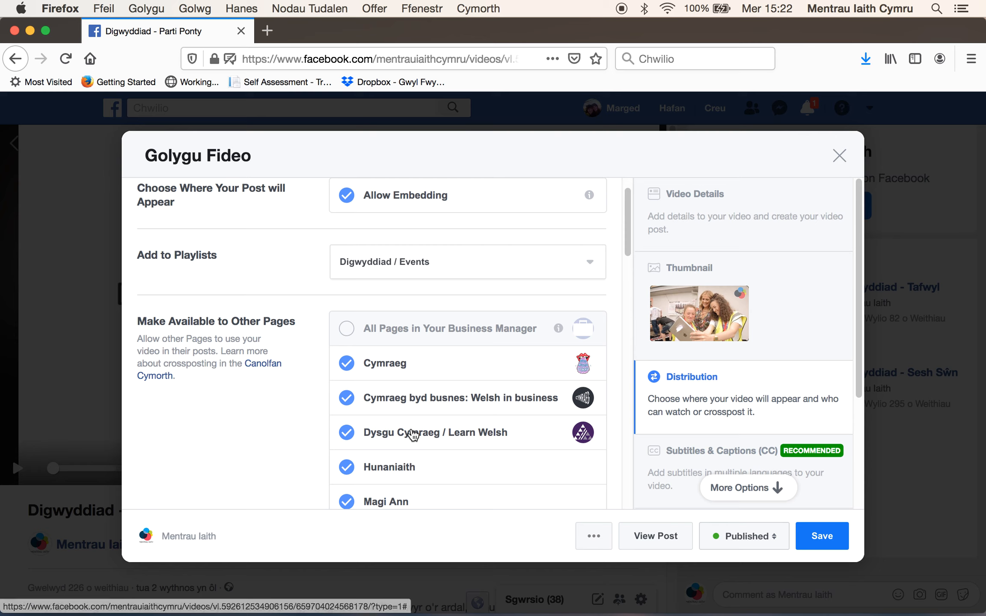
scroll(474, 395, "down", 2)
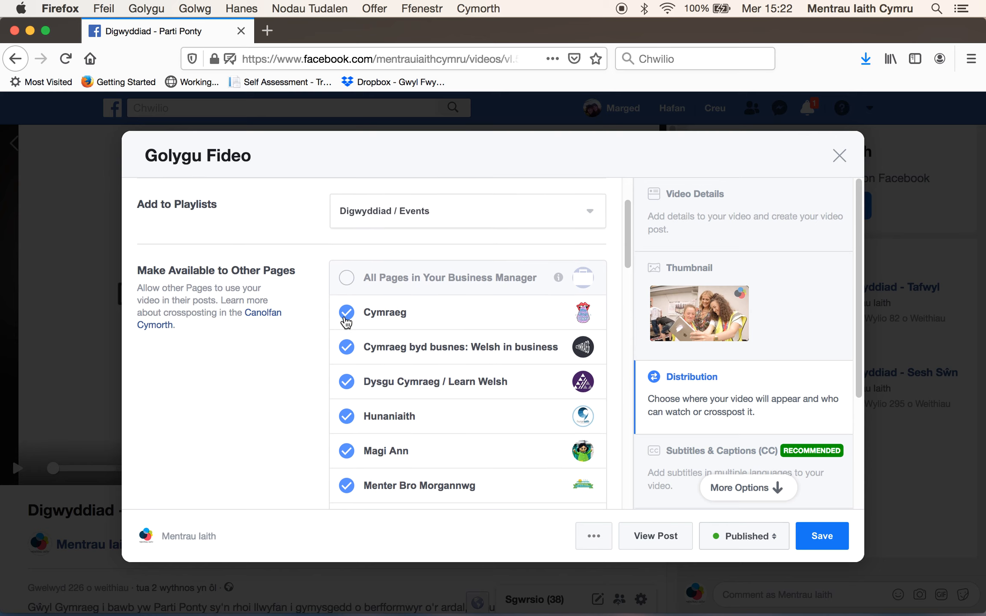
scroll(365, 398, "down", 6)
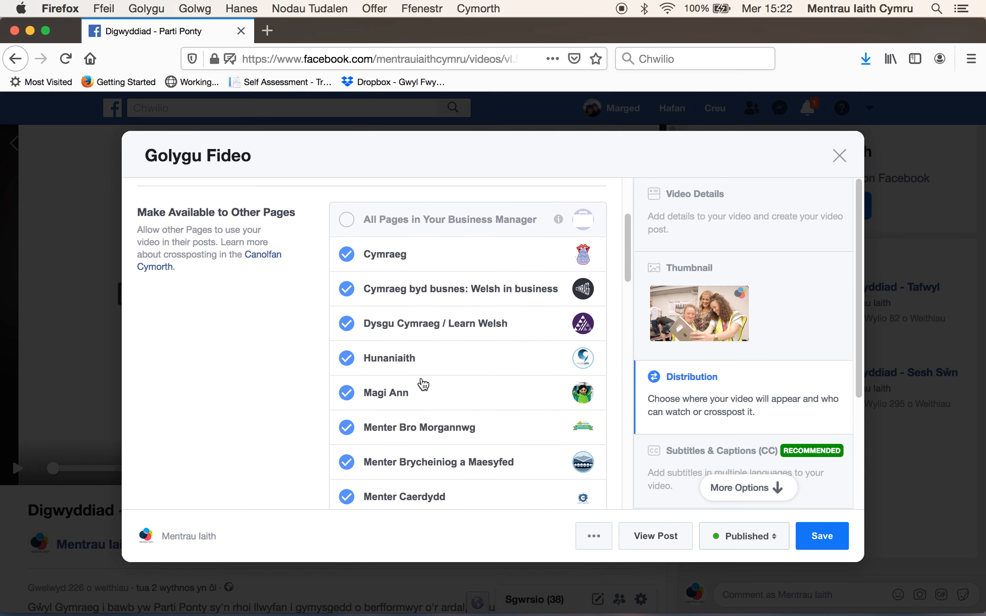
scroll(475, 415, "down", 3)
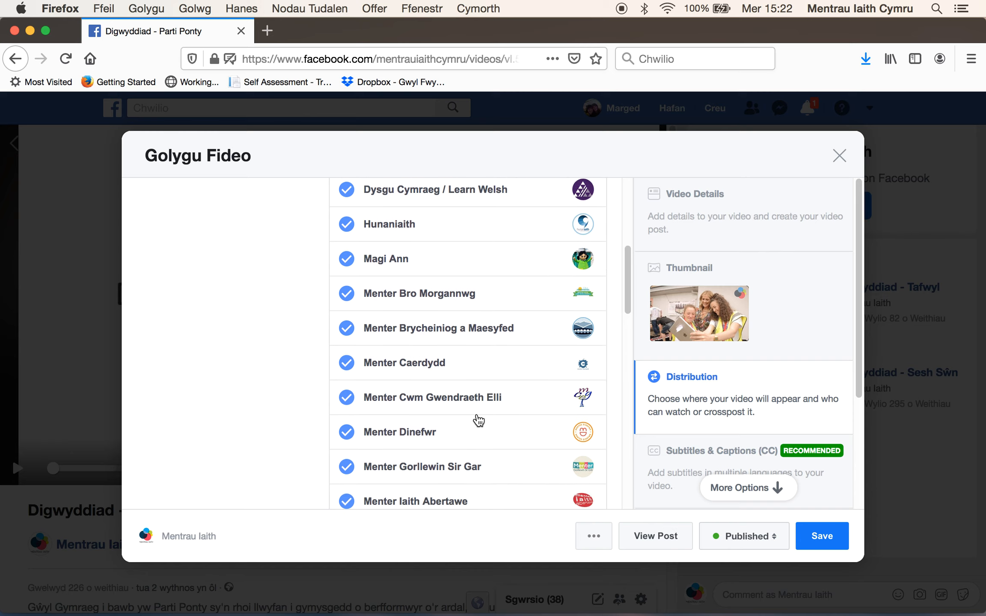
scroll(433, 474, "down", 8)
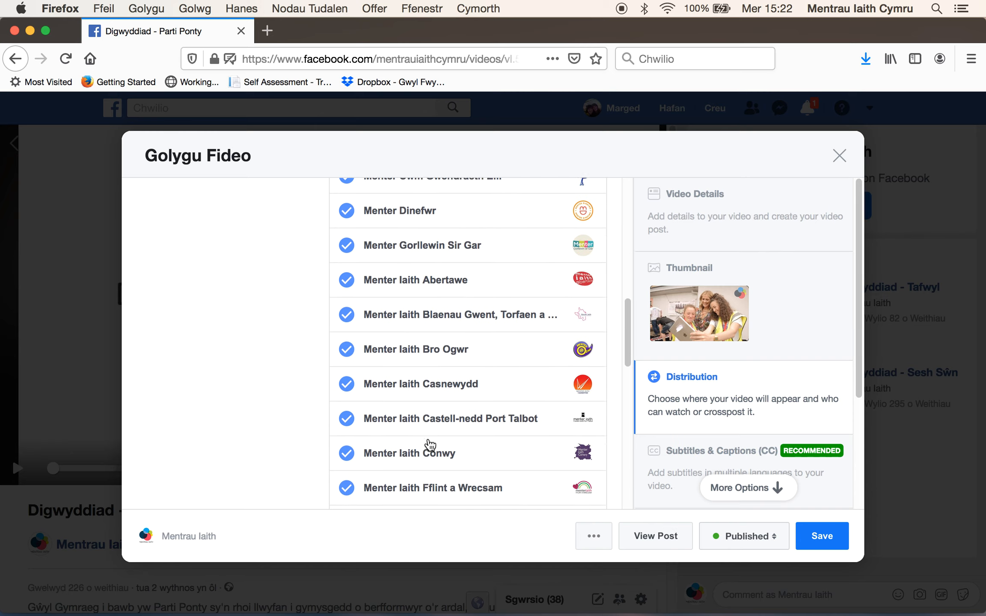
scroll(430, 430, "down", 7)
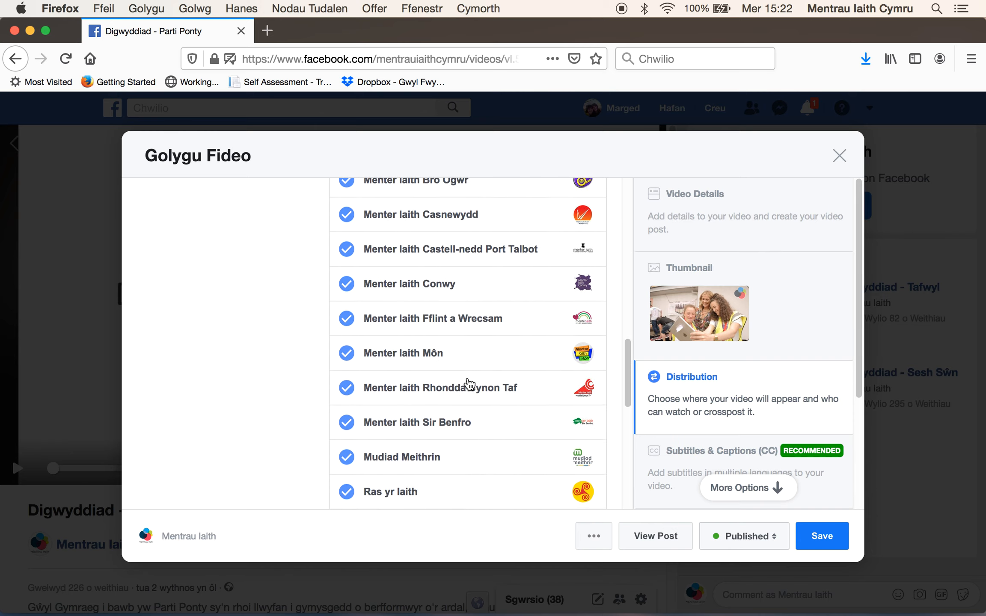
scroll(466, 381, "down", 3)
scroll(468, 381, "up", 4)
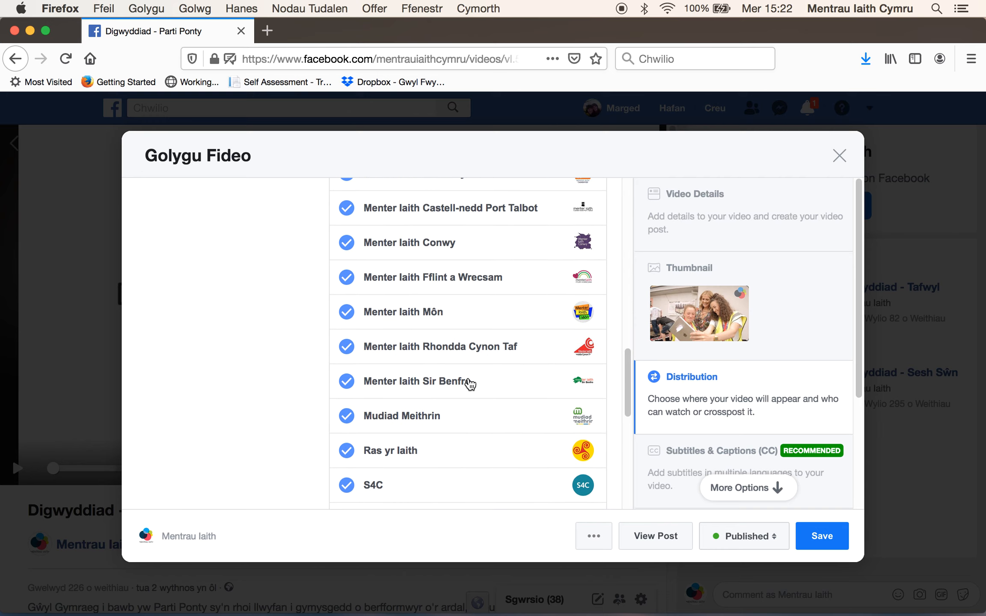
scroll(471, 383, "up", 12)
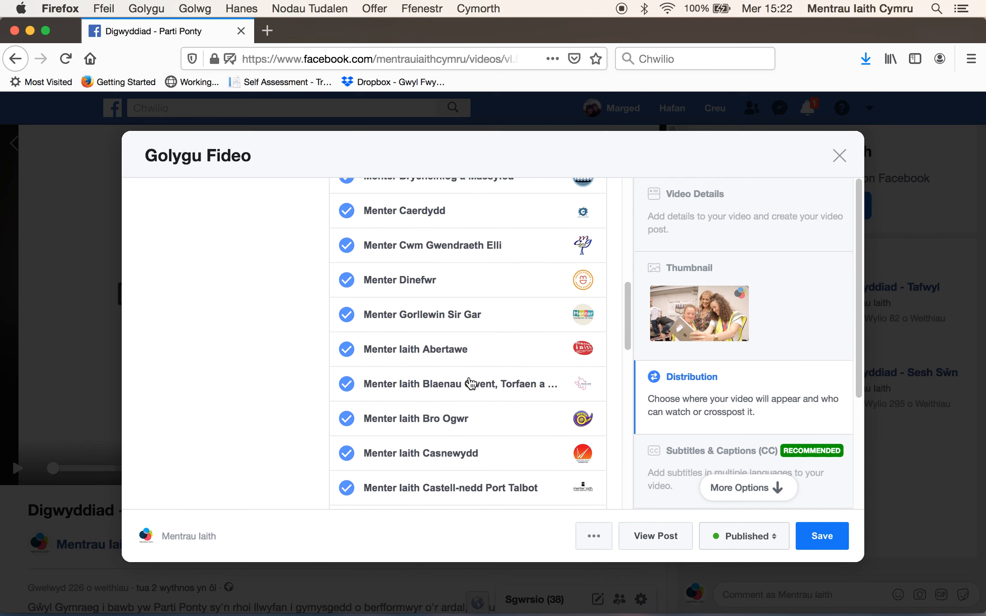
scroll(450, 392, "up", 13)
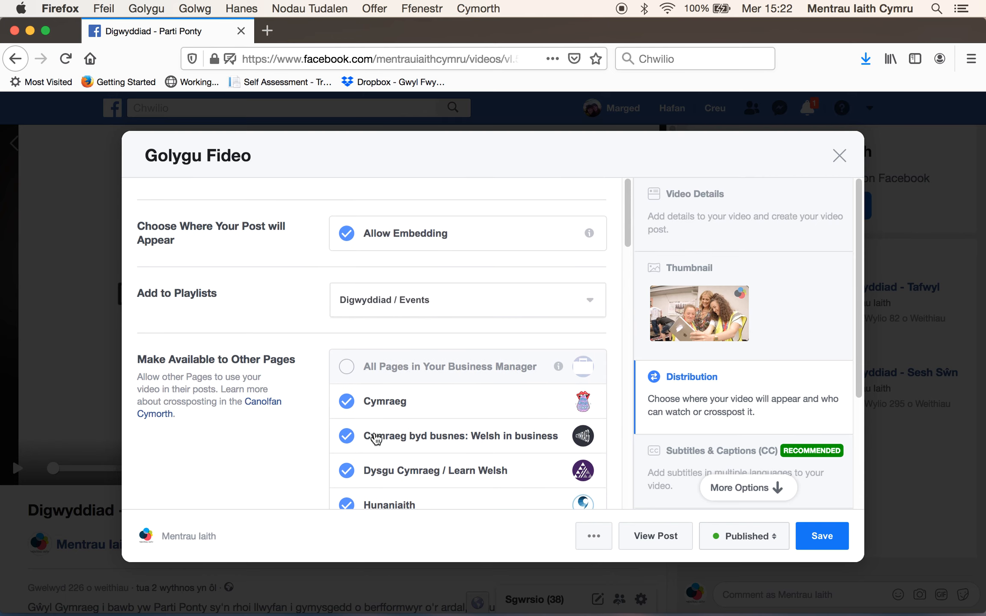
left_click(838, 539)
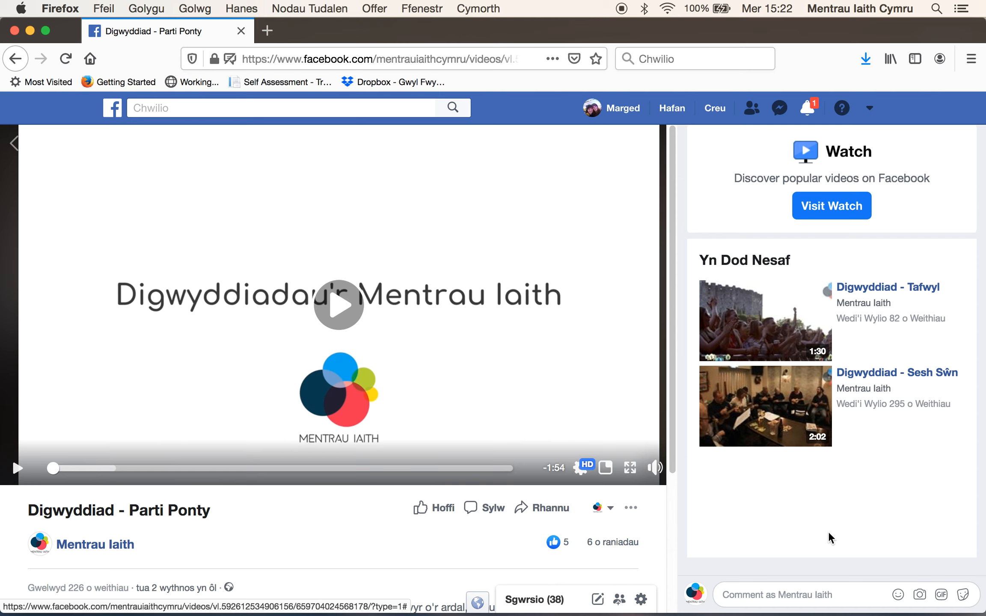
- Go to the Mentrau Iaith Page and open its list of videos available to crosspost
left_click(116, 550)
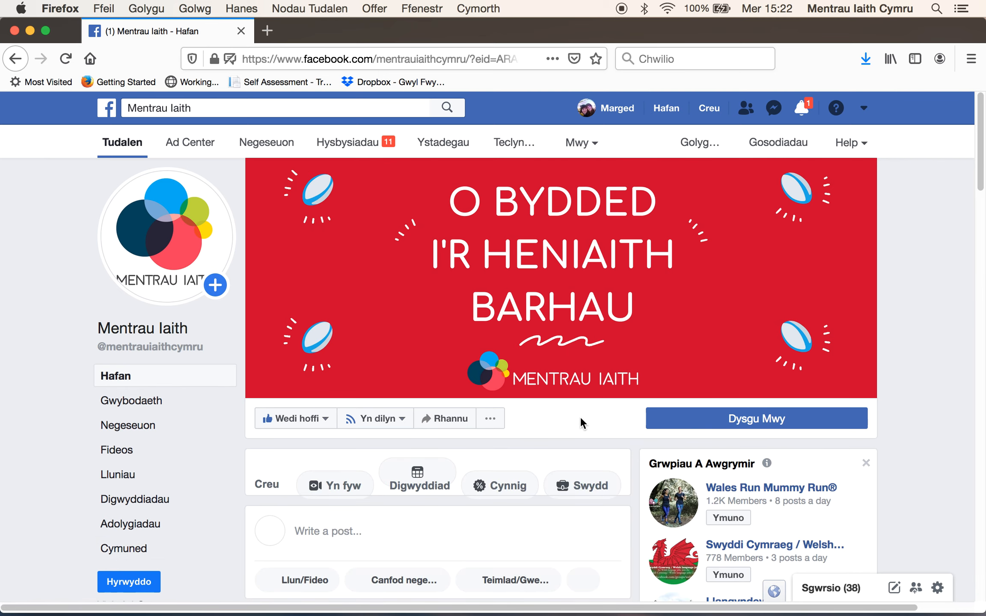
scroll(582, 411, "down", 2)
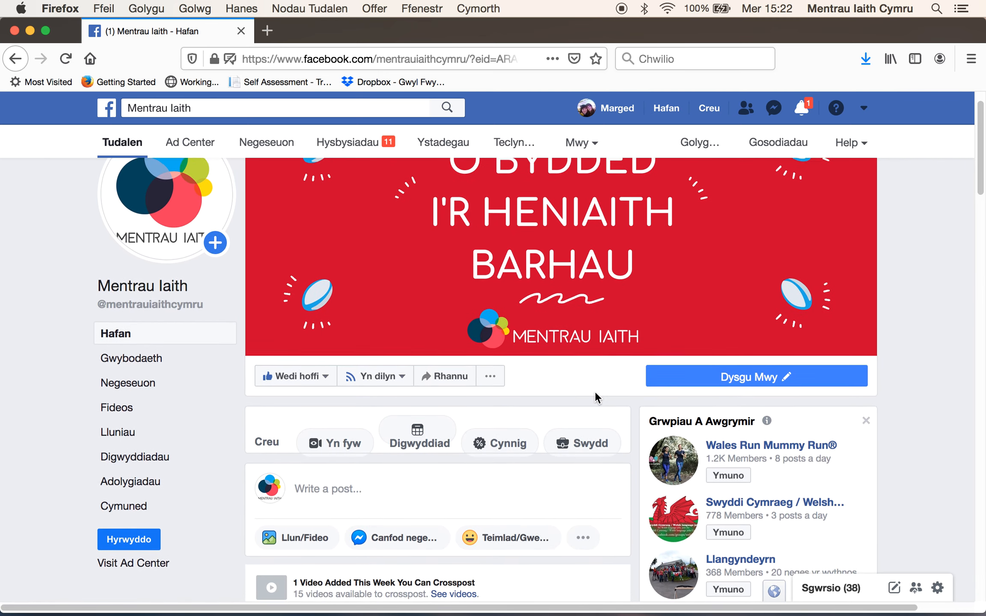
scroll(594, 392, "down", 5)
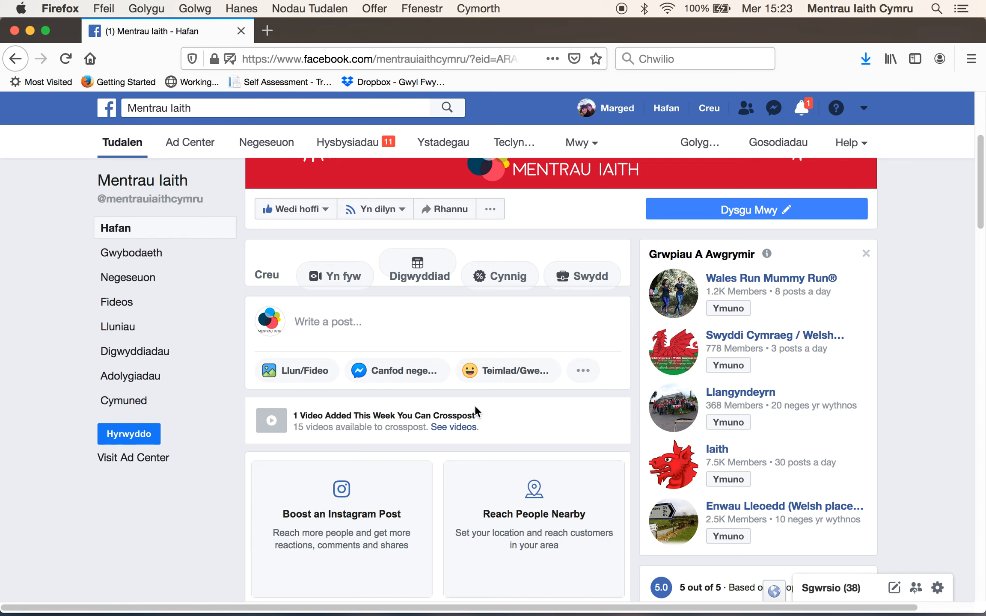
left_click(455, 428)
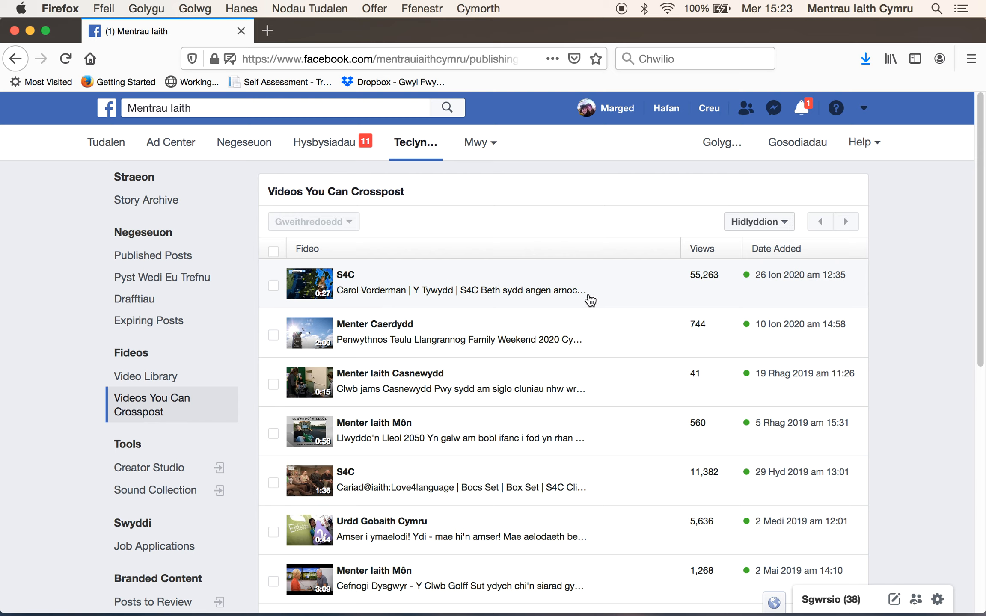
- Start a post with S4C's Carol Vorderman weather video and clear its original description, keeping the title
left_click(632, 286)
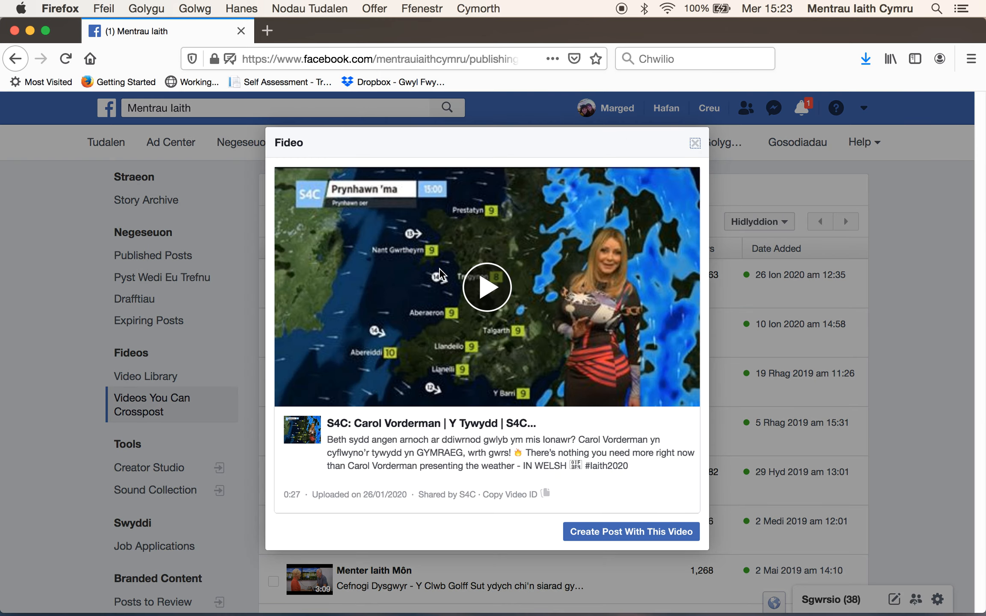
left_click(611, 533)
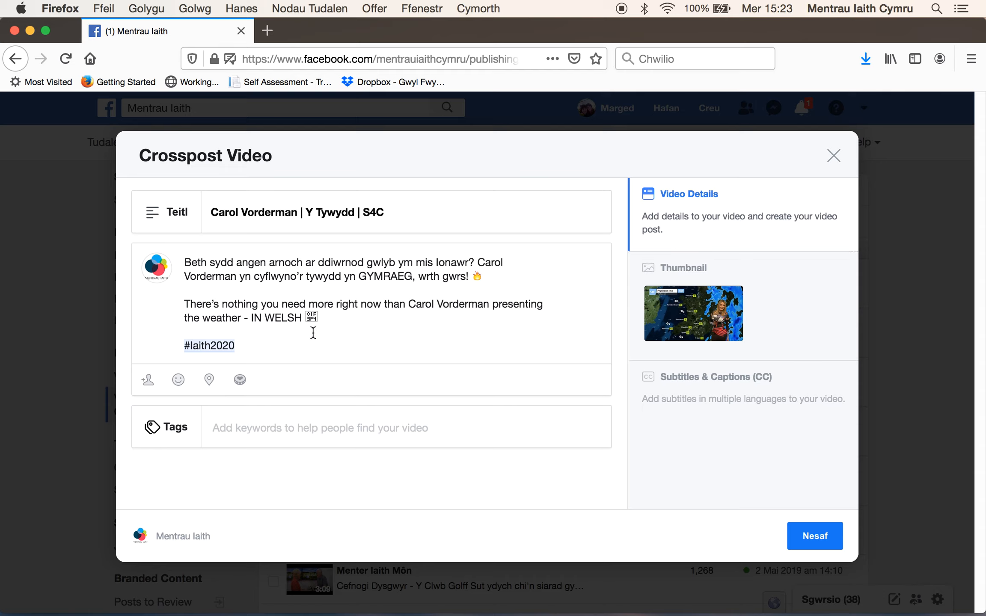
left_click_drag(275, 338, 158, 257)
key("BackSpace")
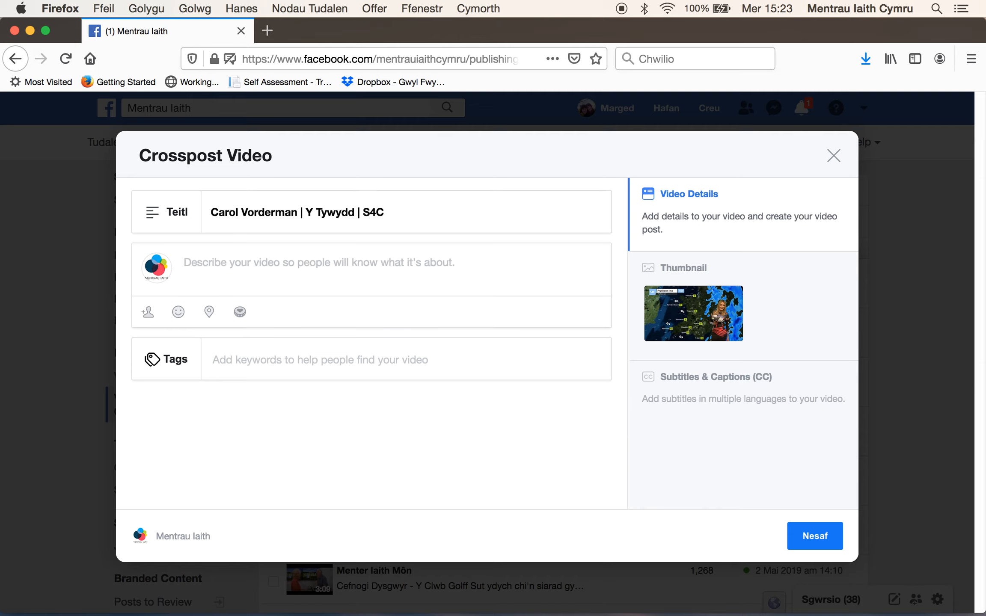
left_click(274, 212)
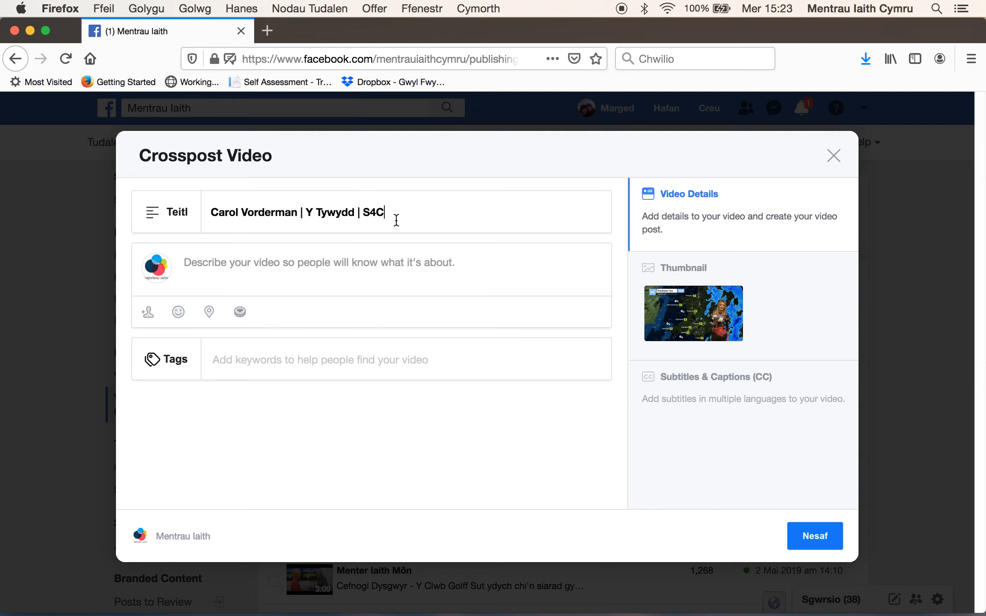
- Write the description "Ydych chi wedi gweld Carol Vorderman yn cyflwyno'r tywydd yn Gymraeg? Cofiwch gallwch ddefnyddio'r Gymraeg beth bynnag yw'r tywydd!"
left_click(385, 264)
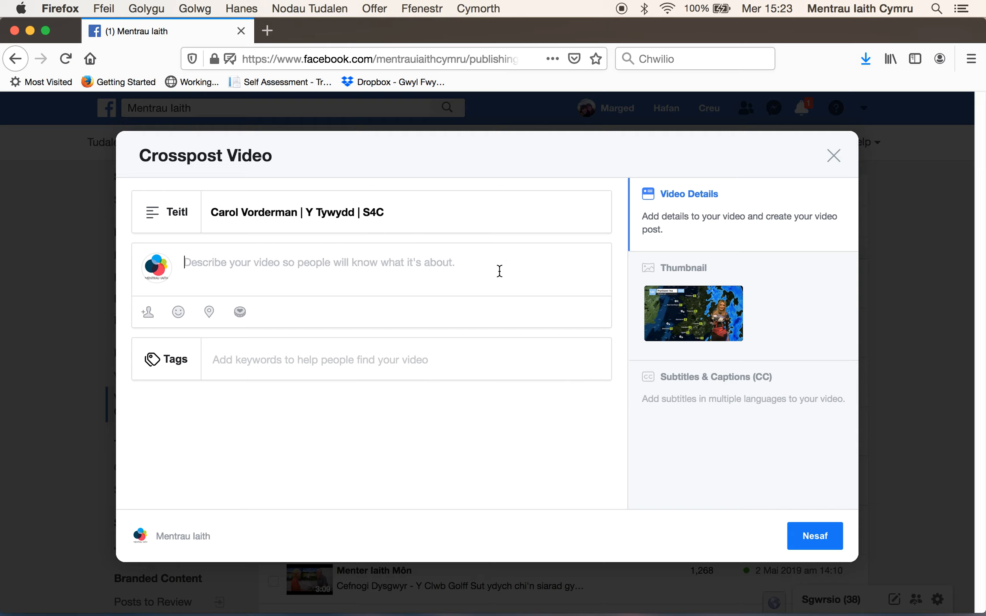
type("Ydych chi wedi gweld Carol Vorder")
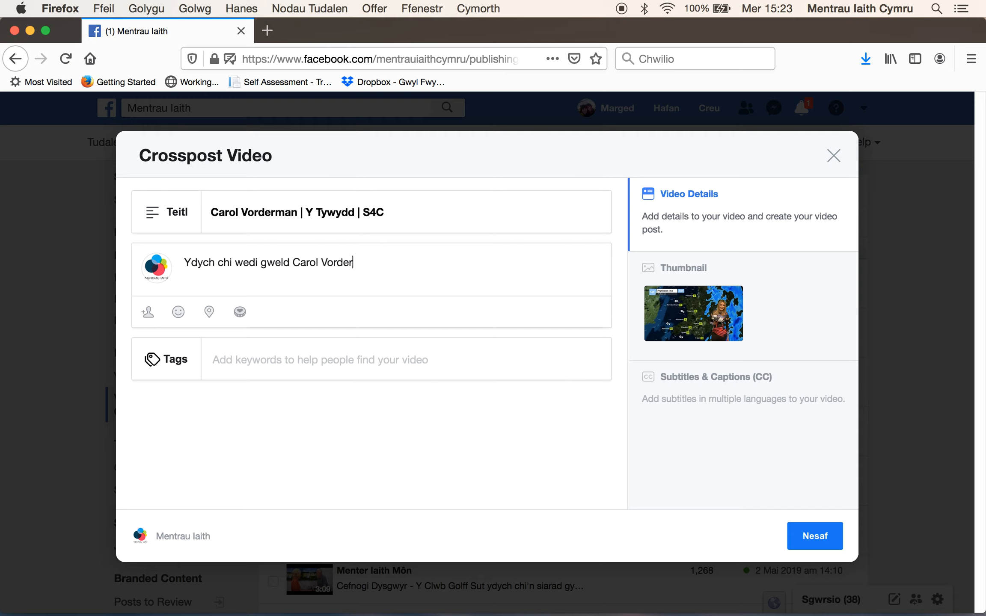
type("man yn cyflwyno'r tywydd yn Gymraeg")
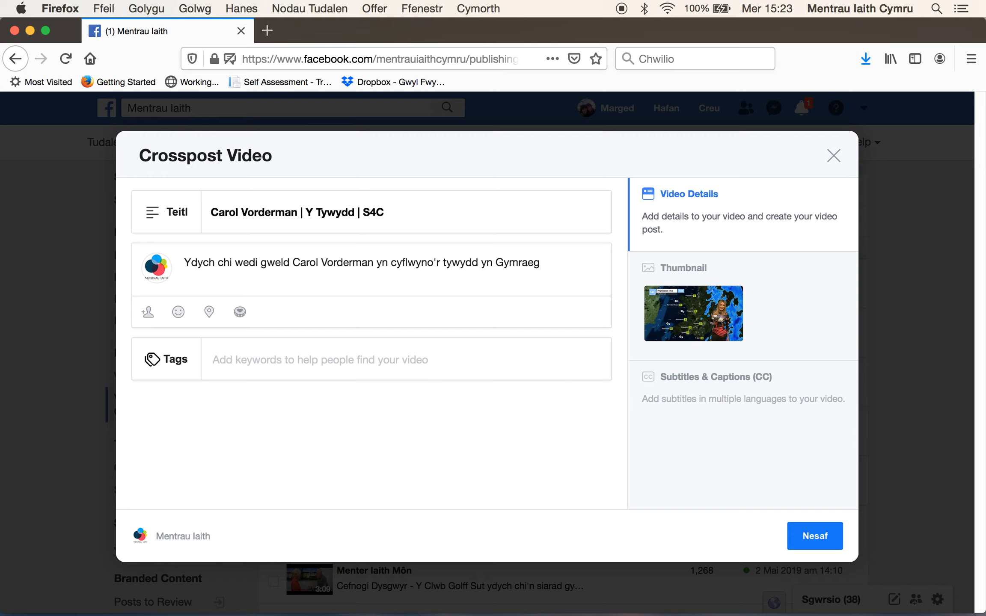
type("? Cofwi")
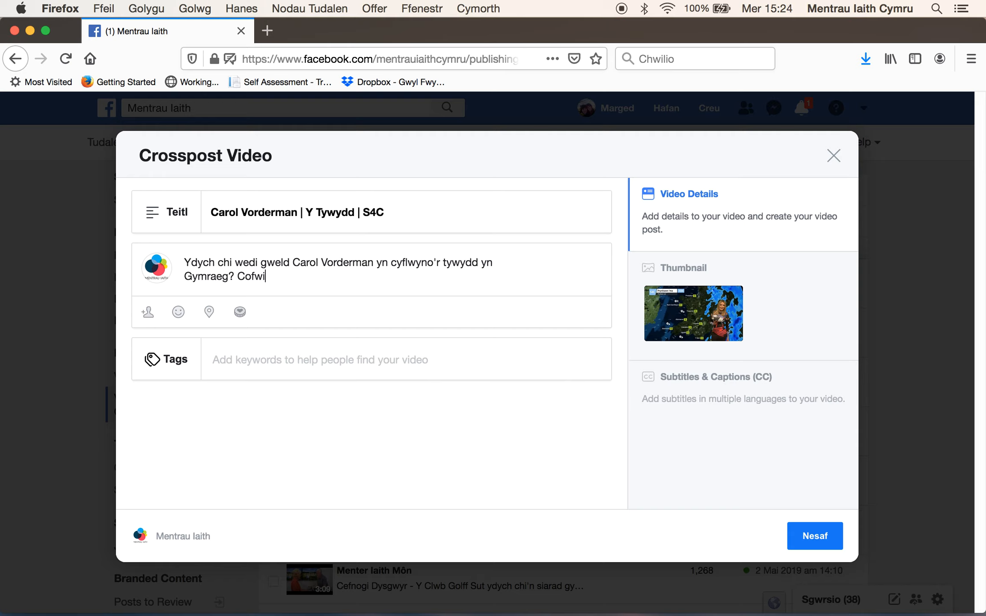
key("BackSpace")
key("BackSpace")
type("iwch gallwch ddefnyd")
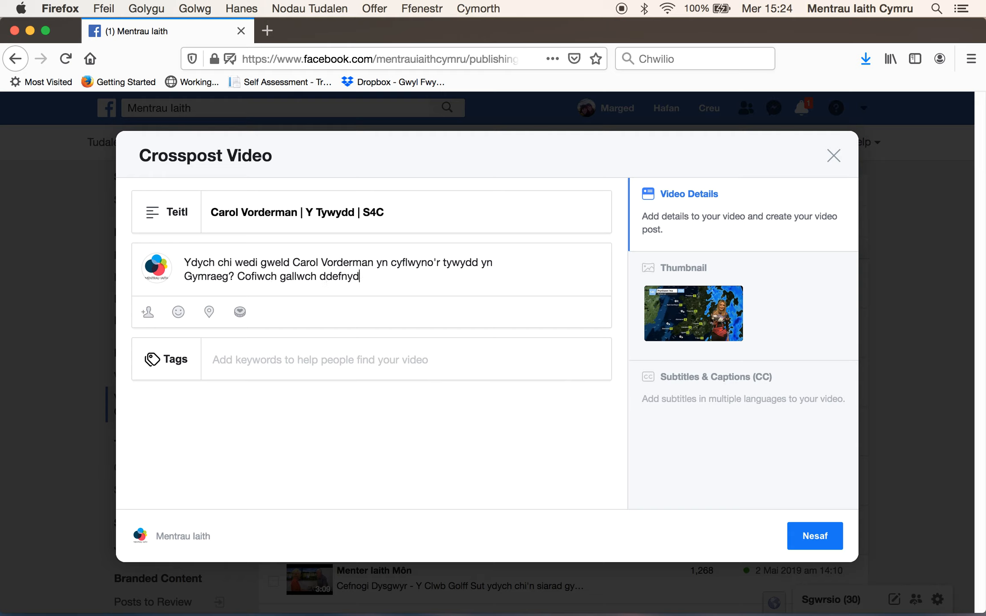
type("dio'r Gymraeg beth bynnag yw'r tywy")
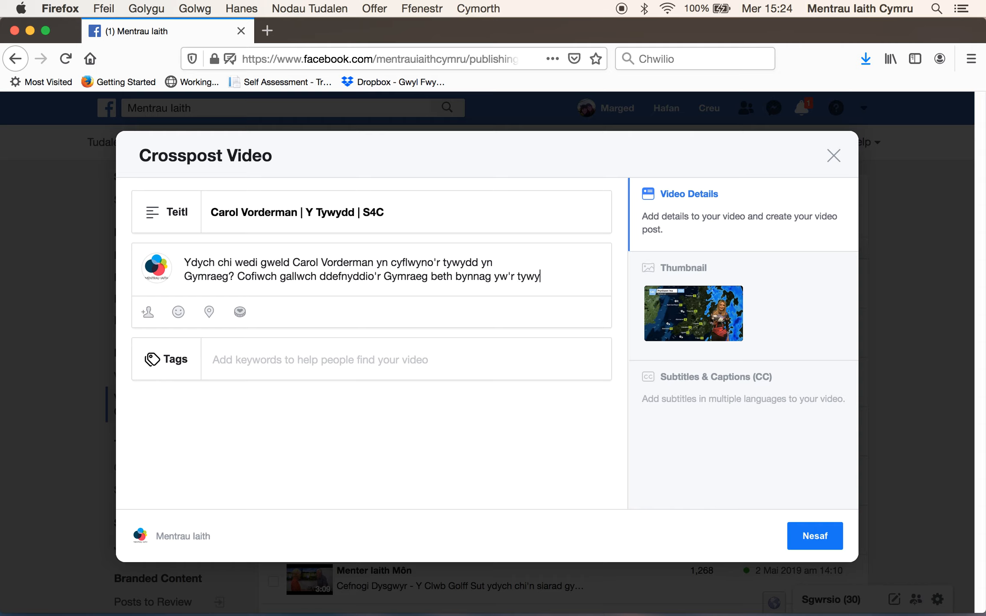
type("dd!")
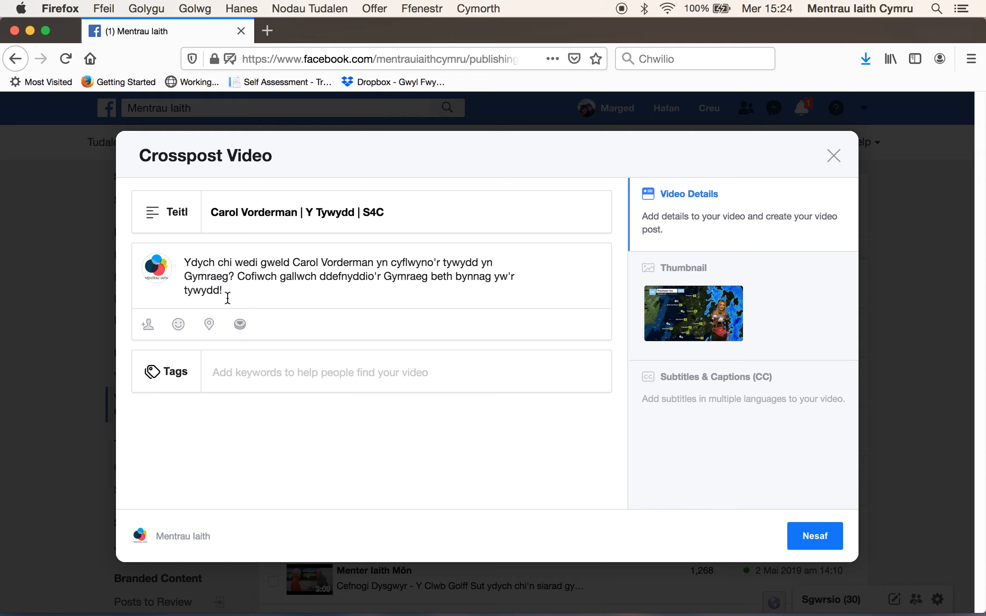
- Insert "ar" and a tag of the S4C Page before the question mark in the description's first sentence
left_click(229, 276)
type("ar ")
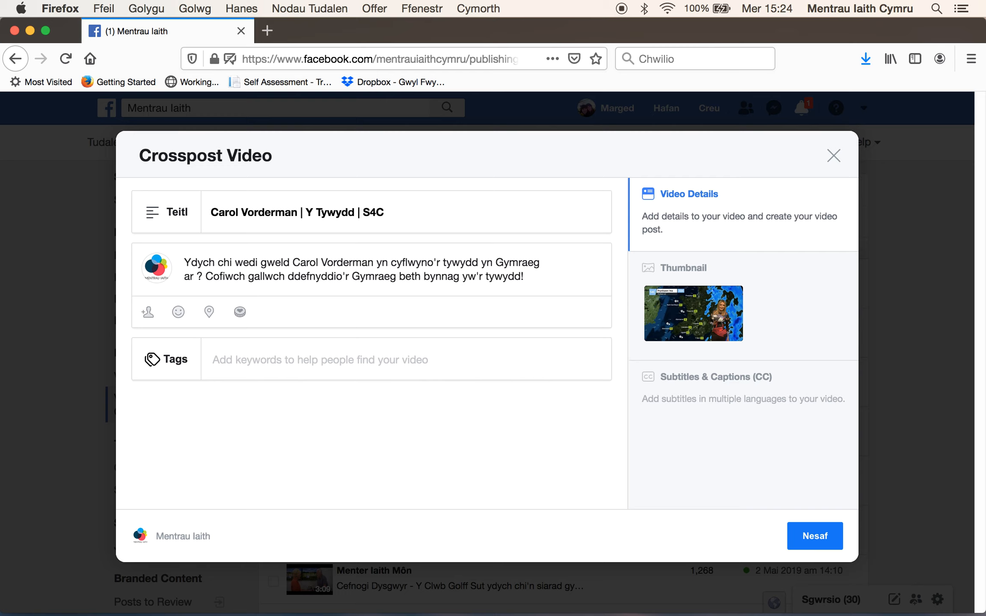
type("@s4c")
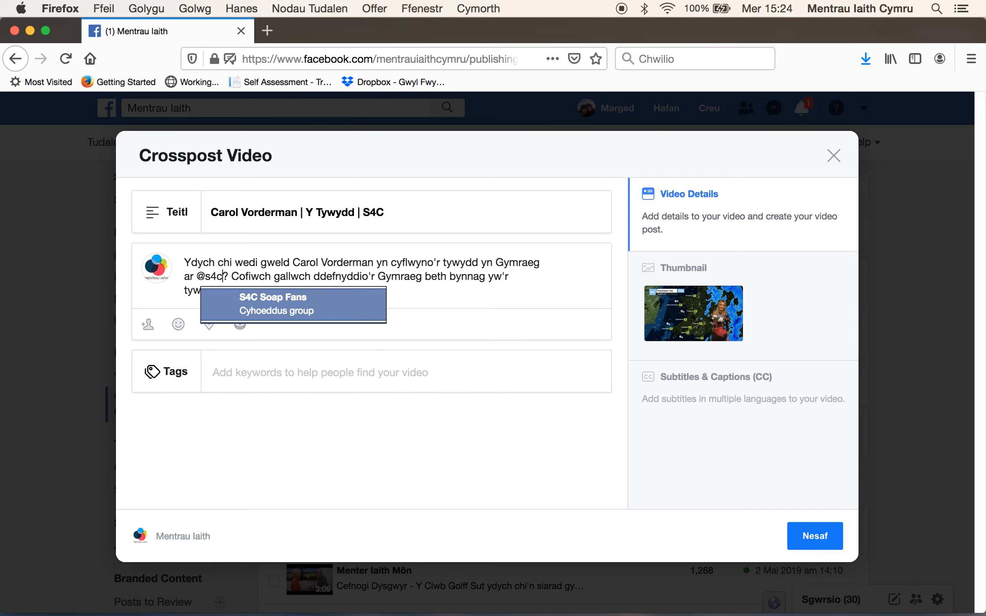
key("Down")
key("Return")
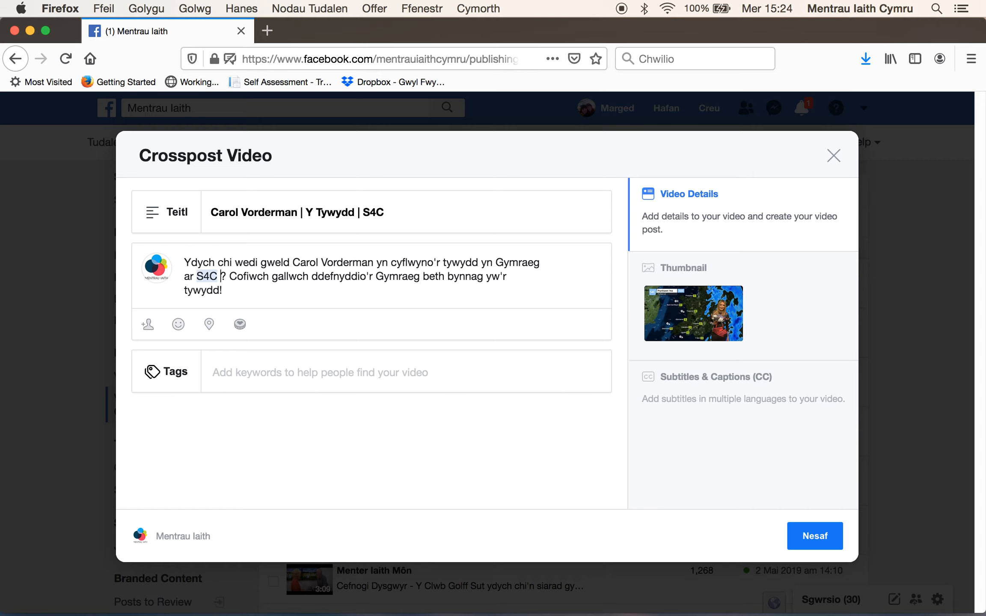
key("BackSpace")
left_click(384, 294)
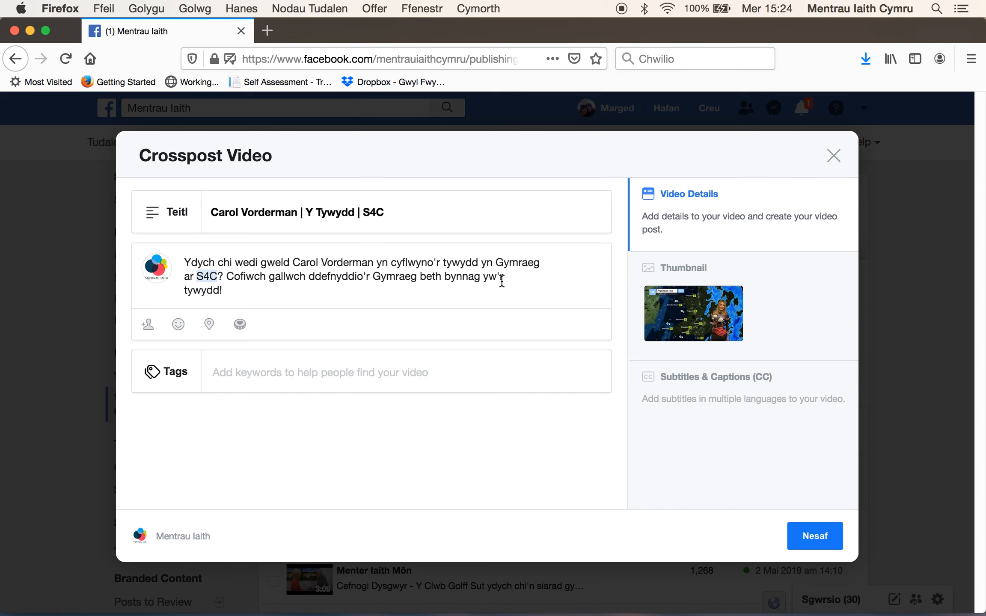
- Choose the second auto-generated image as the crosspost's thumbnail and open the subtitles and captions settings
left_click(770, 277)
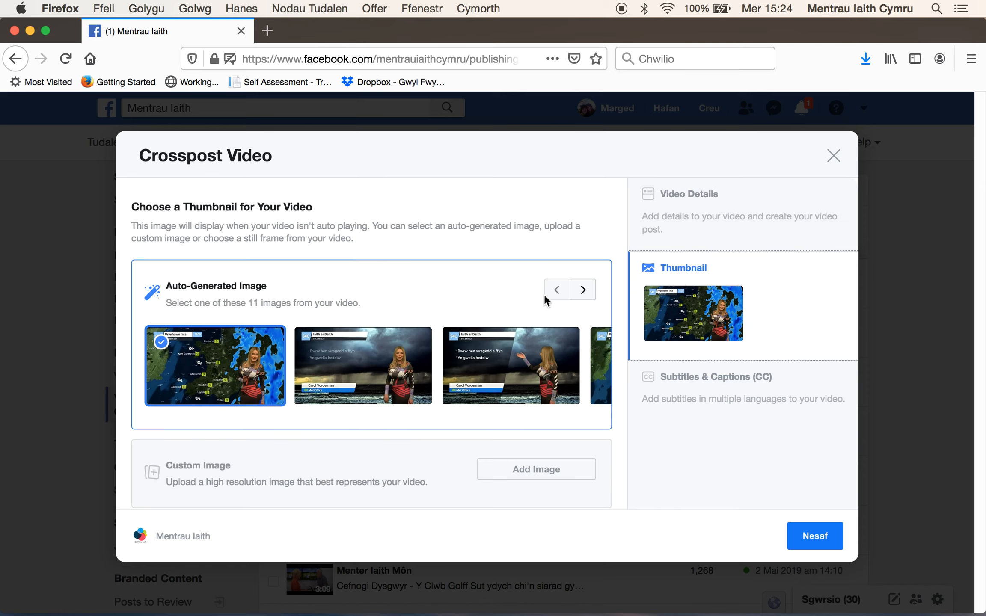
left_click(398, 375)
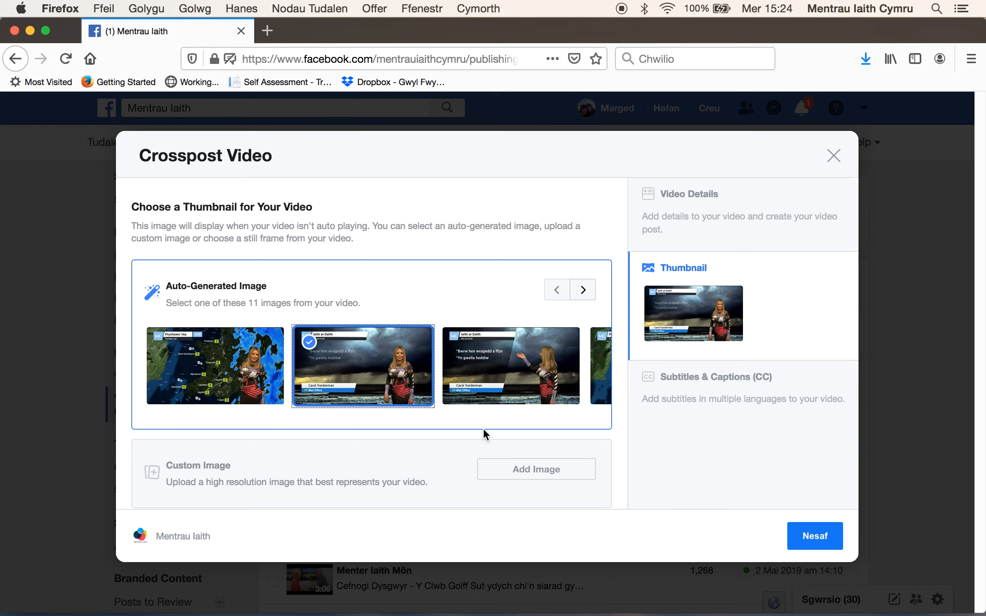
left_click(782, 405)
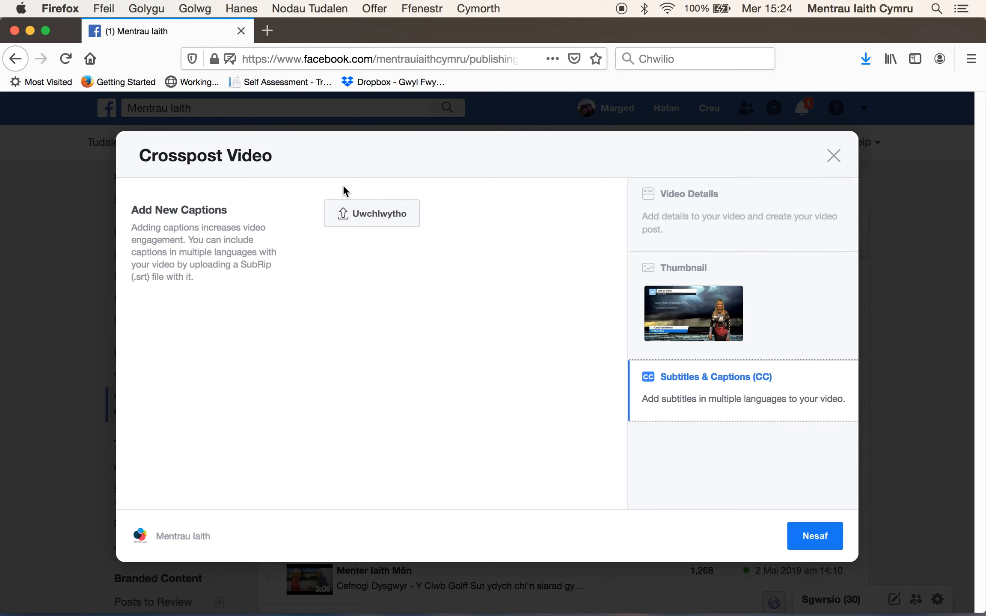
- Review the crosspost's publishing options, go back and exit the session without publishing the video
left_click(823, 542)
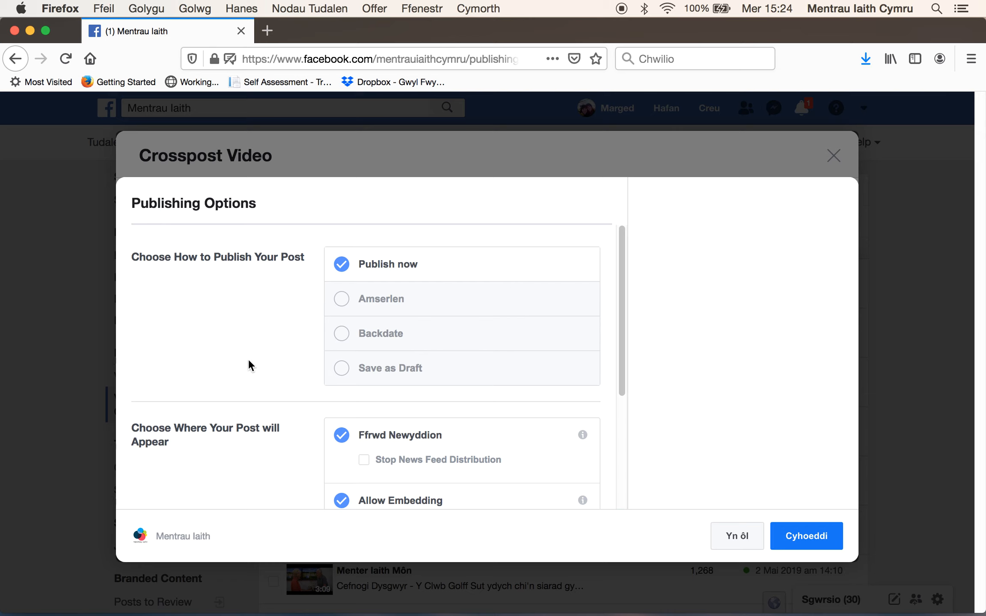
scroll(252, 355, "down", 5)
scroll(277, 374, "up", 5)
left_click(736, 536)
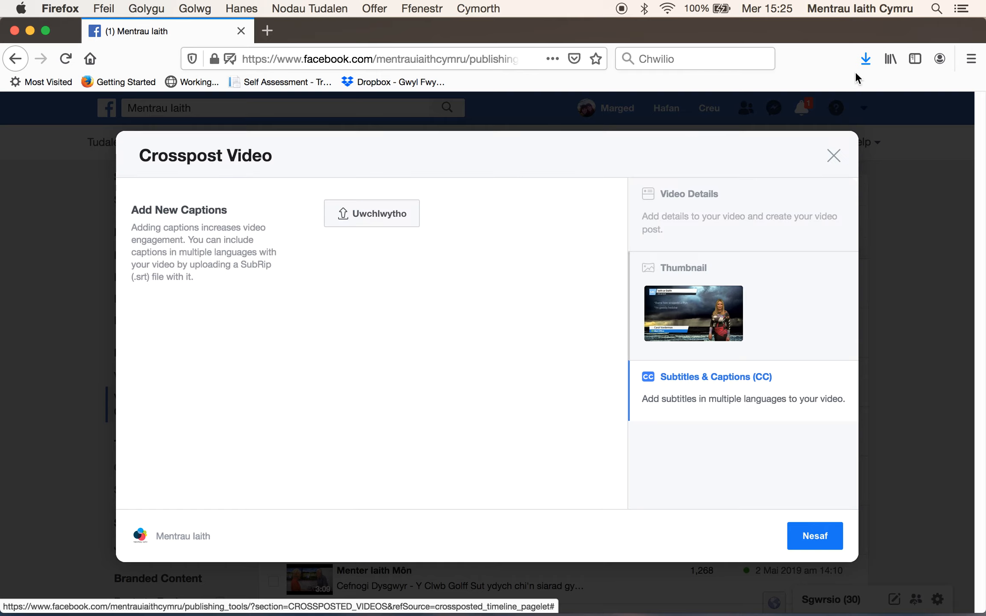
left_click(833, 162)
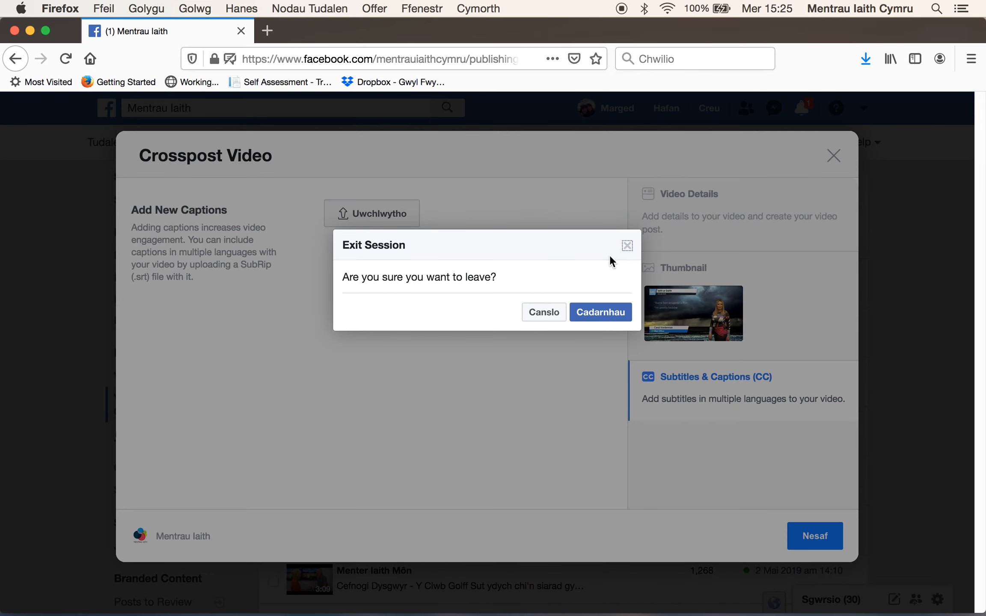
left_click(581, 323)
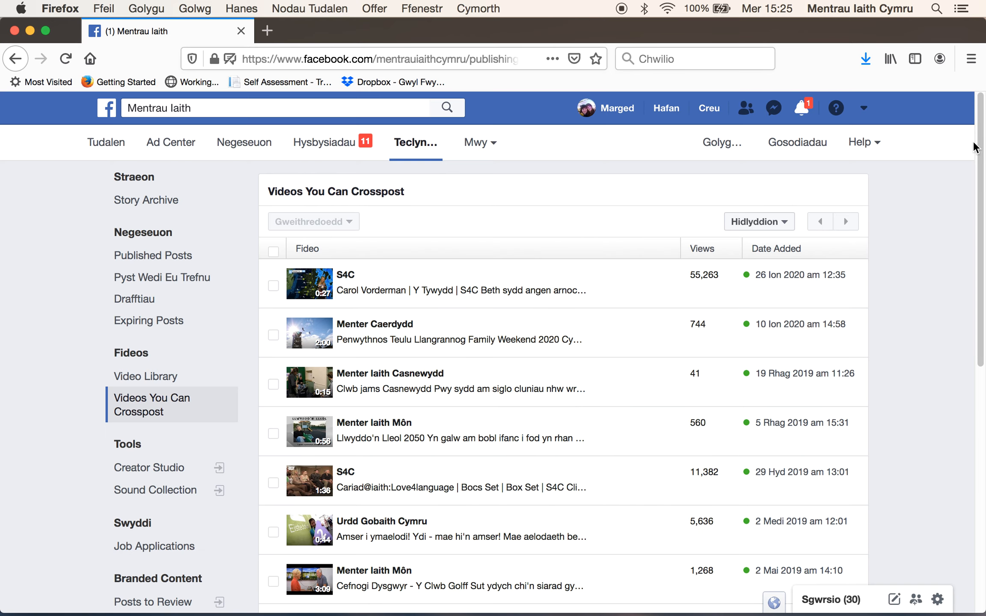